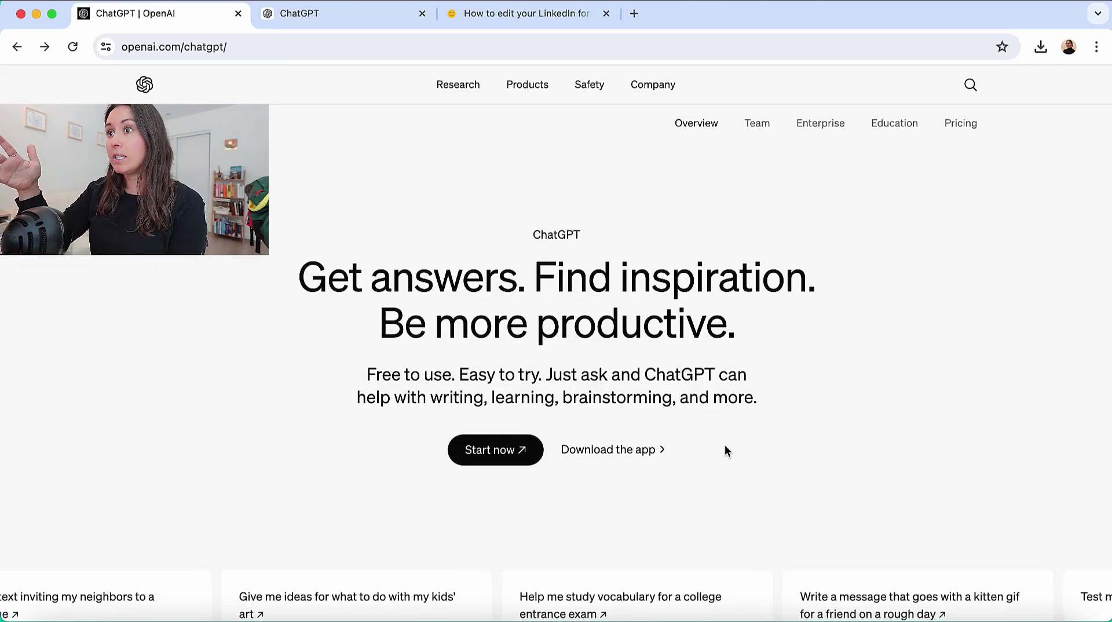
Start ChatGPT and send the prompt "please give me example interview questions for an instructional design interview"
left_click(494, 461)
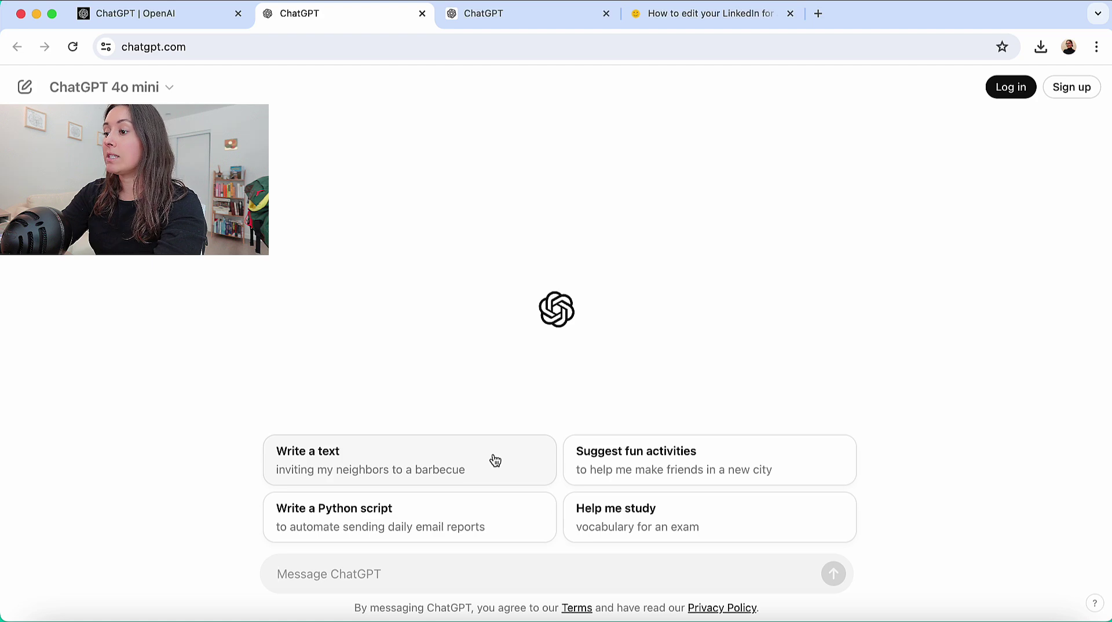
type("please give ")
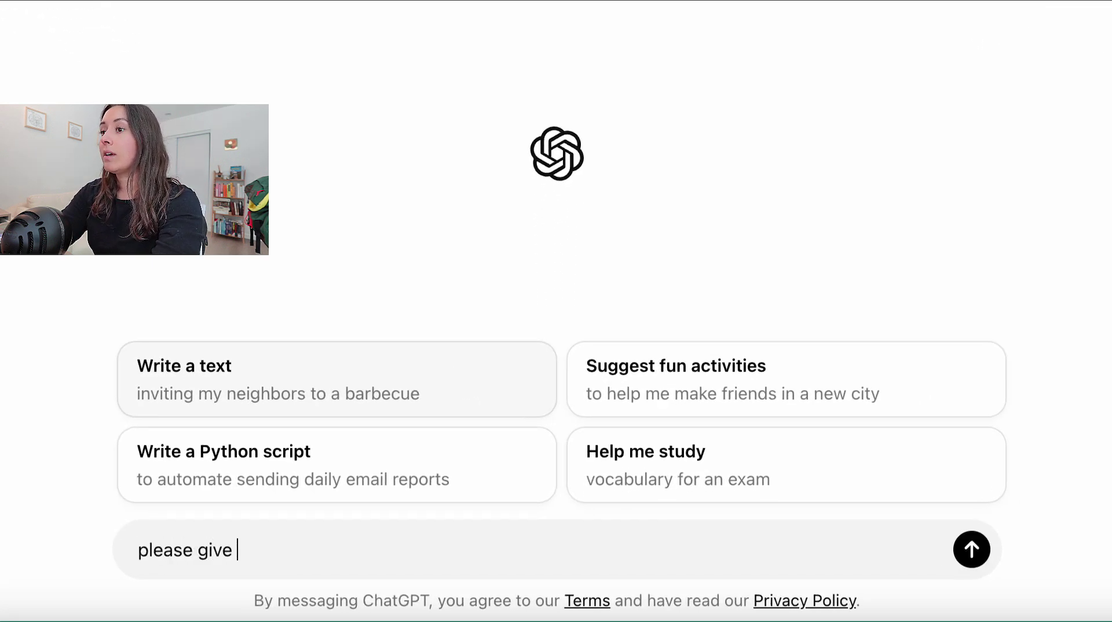
type("me example intervie")
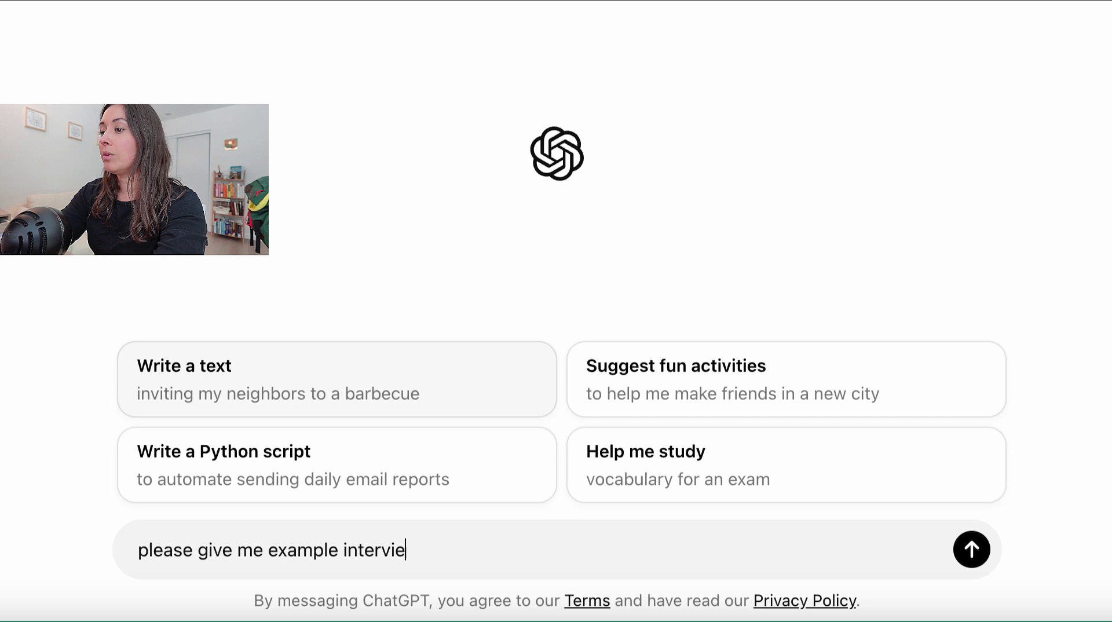
type("w quset")
key("BackSpace")
key("BackSpace")
key("BackSpace")
type("estions")
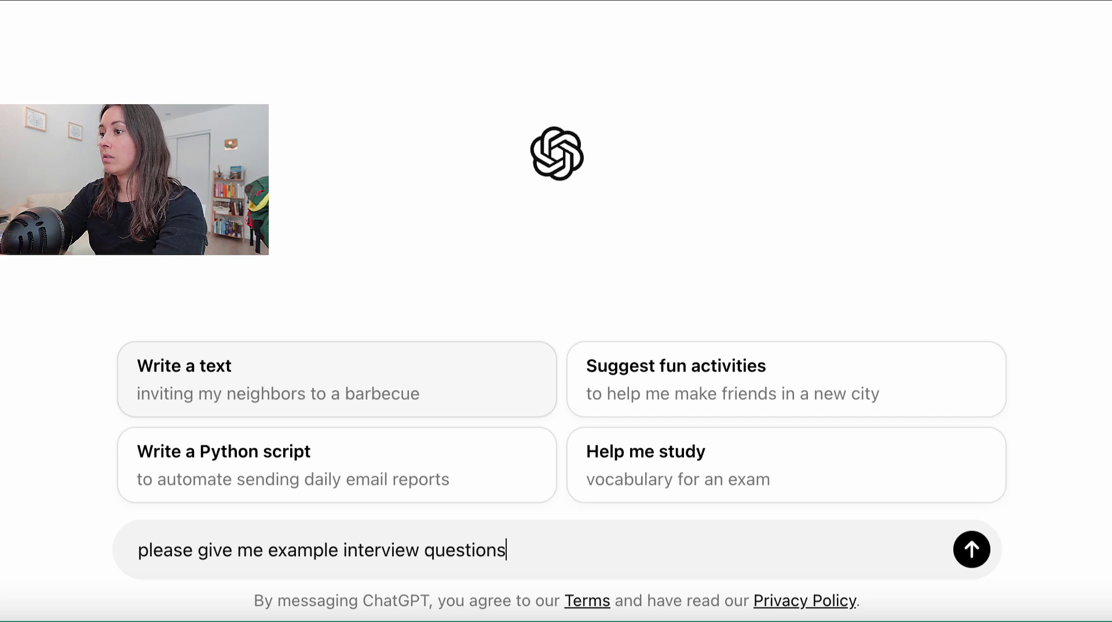
type(" for an instru")
key("BackSpace")
type("ructional dewsig")
key("BackSpace")
key("BackSpace")
key("BackSpace")
key("BackSpace")
type("sign interview")
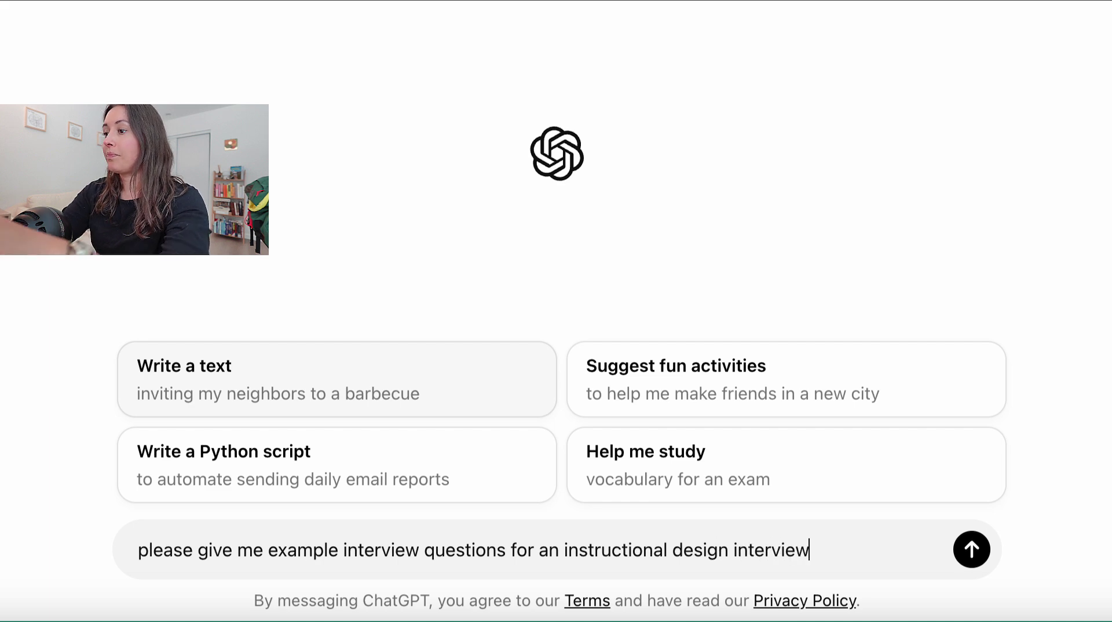
key("Return")
Read through the generated interview questions from General Questions to Technology and Tools
scroll(539, 395, "down", 2)
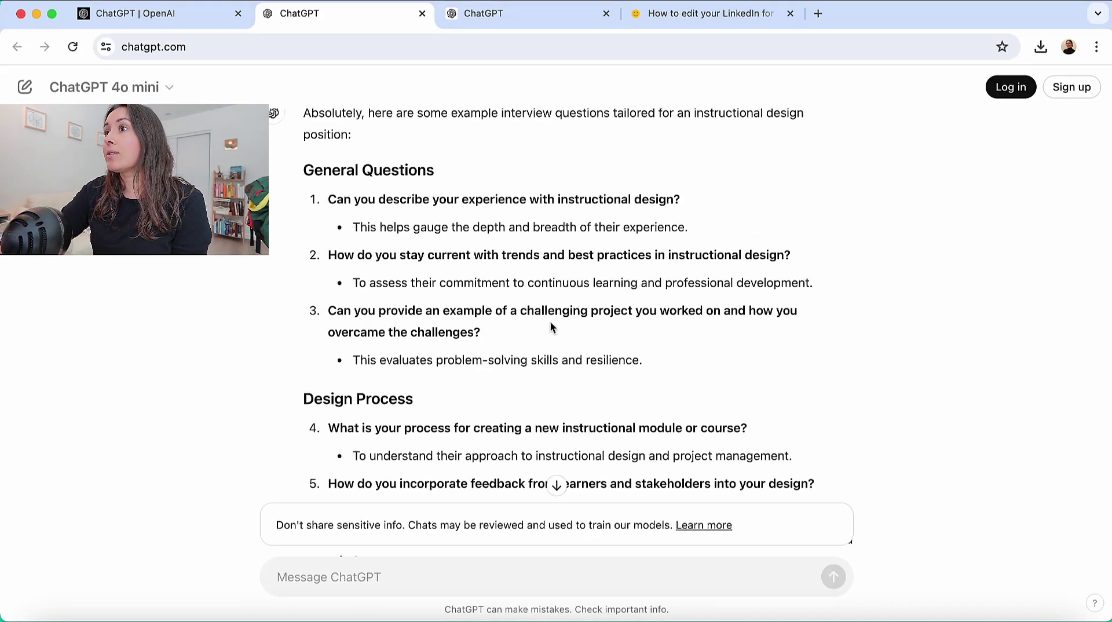
scroll(512, 120, "up", 1)
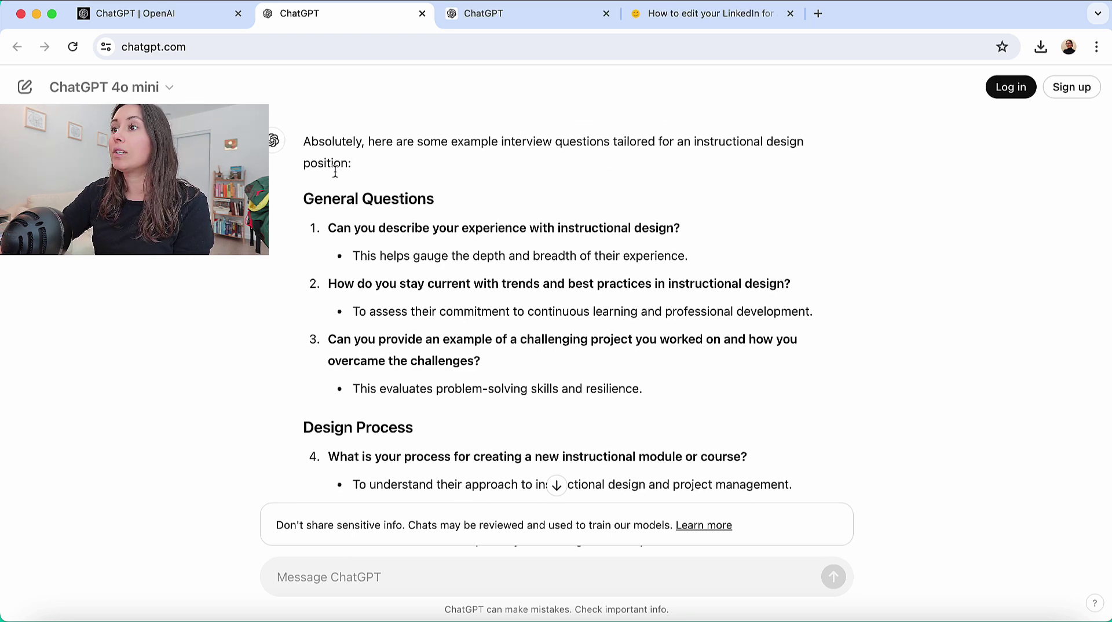
scroll(365, 240, "down", 1)
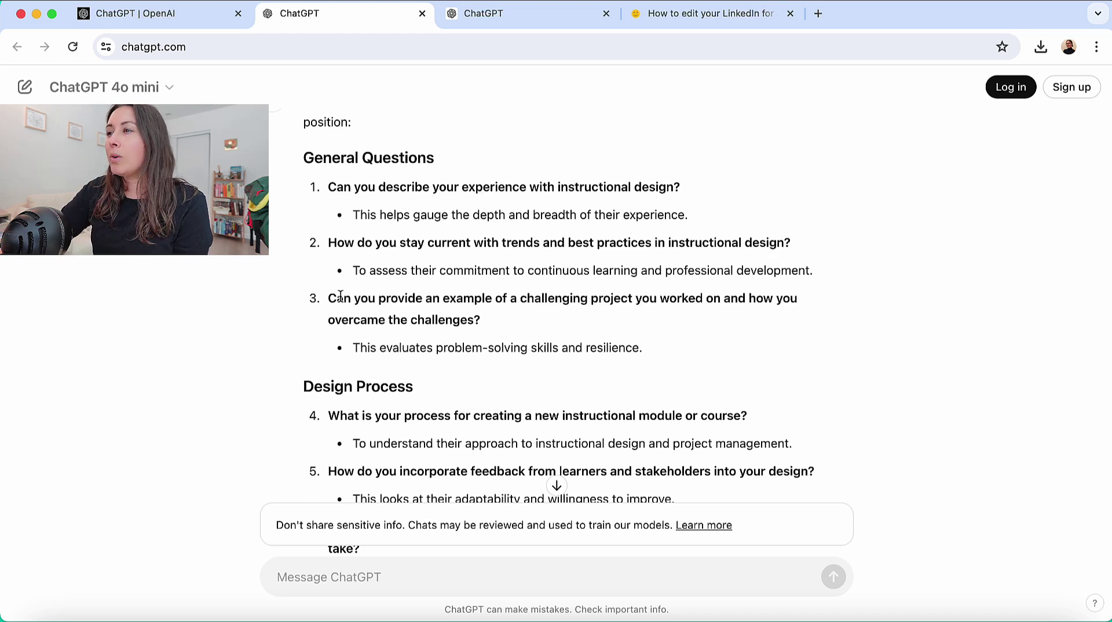
scroll(401, 315, "down", 1)
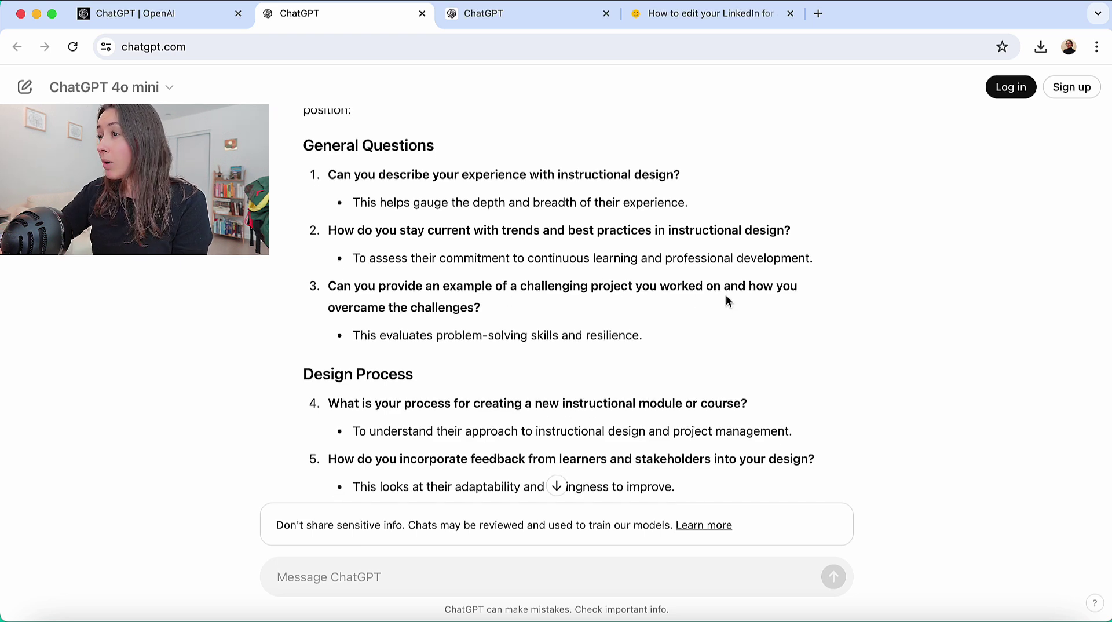
scroll(563, 295, "down", 1)
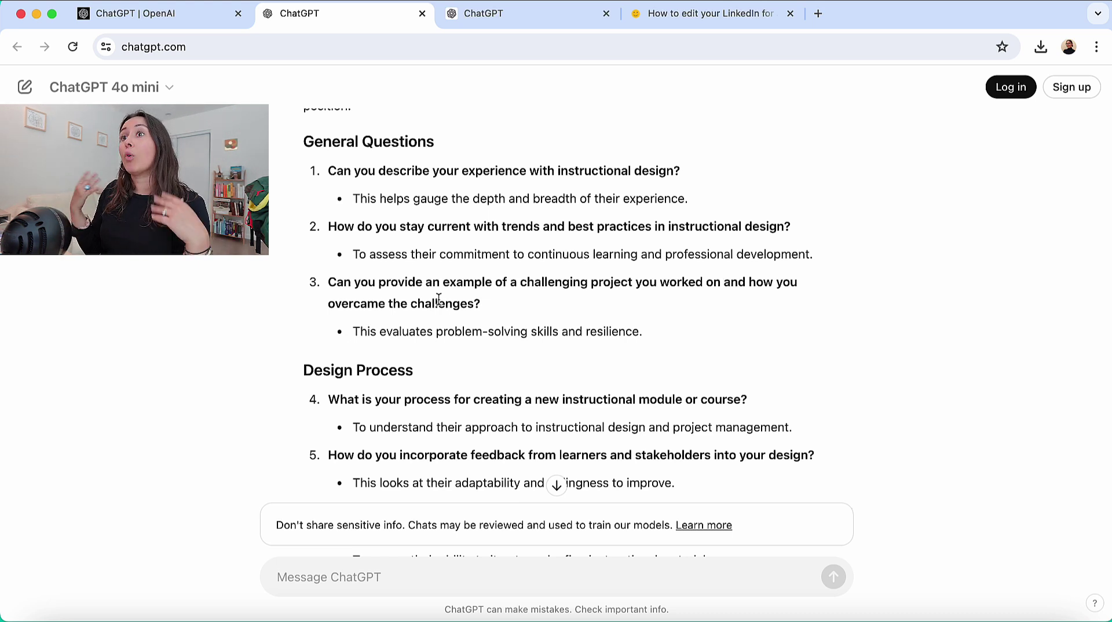
scroll(438, 299, "down", 5)
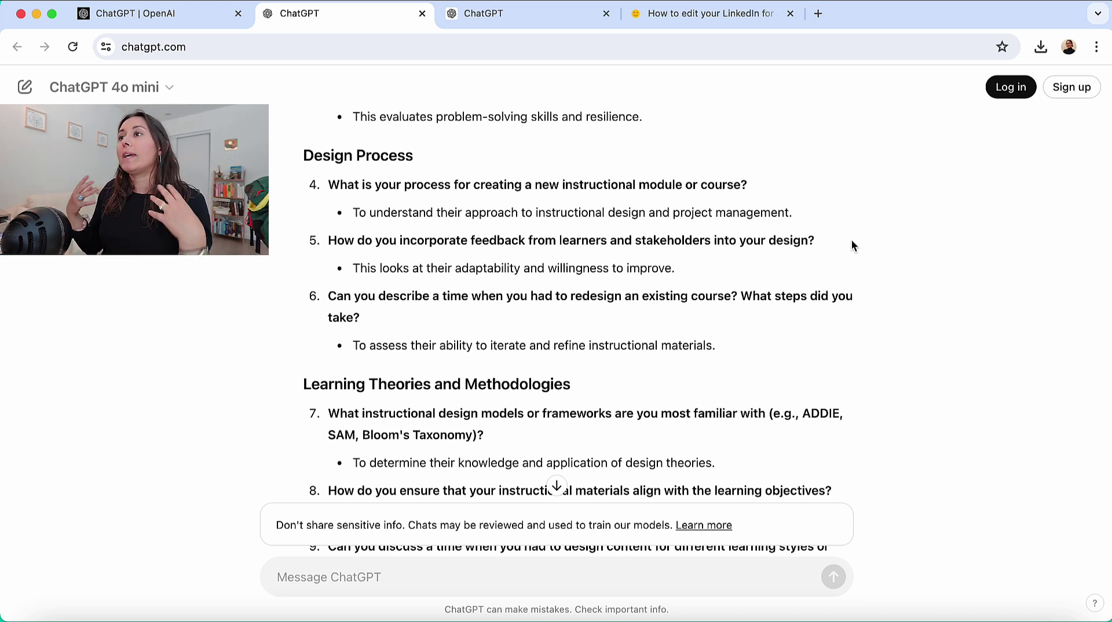
scroll(851, 246, "down", 3)
scroll(851, 245, "down", 3)
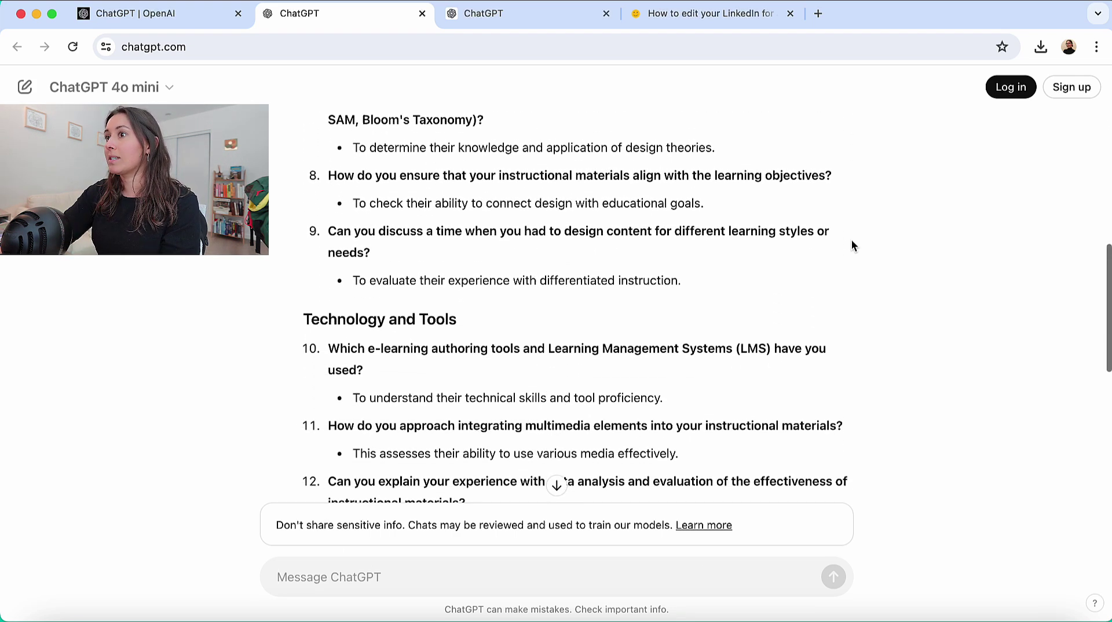
scroll(852, 245, "up", 3)
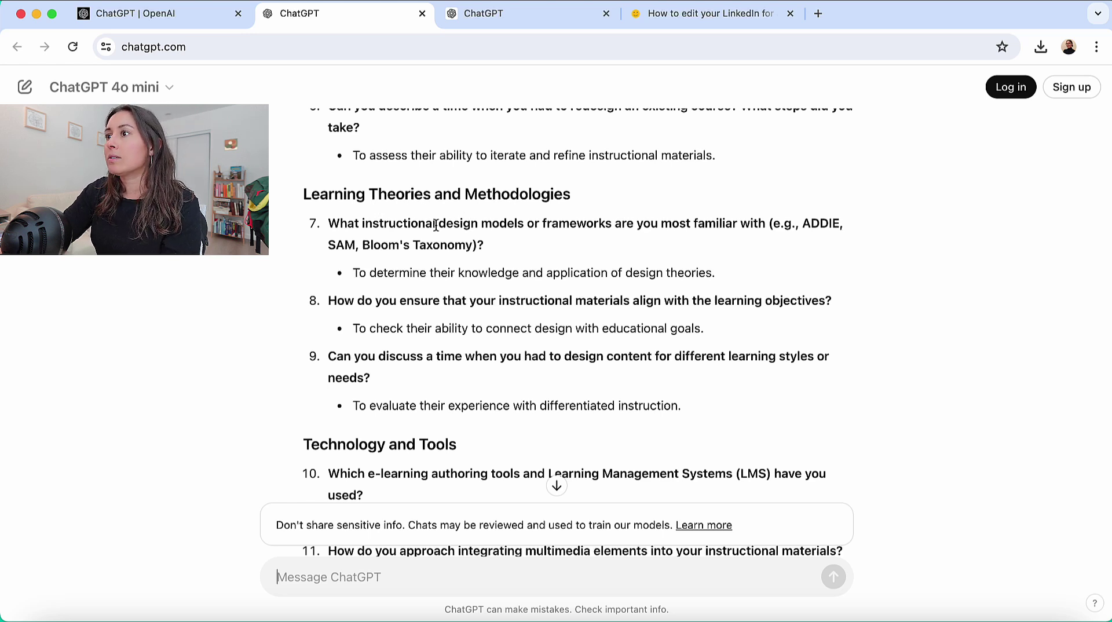
Highlight question 7 about familiar instructional design models or frameworks, and clear the highlight
left_click(328, 221)
left_click_drag(329, 221, 484, 244)
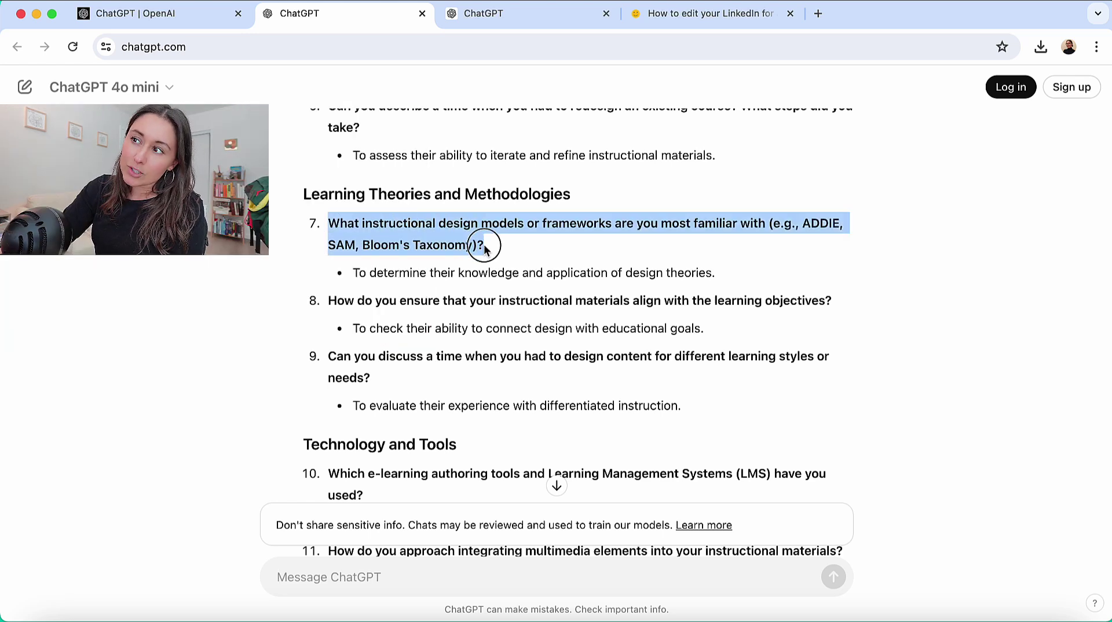
left_click(328, 225)
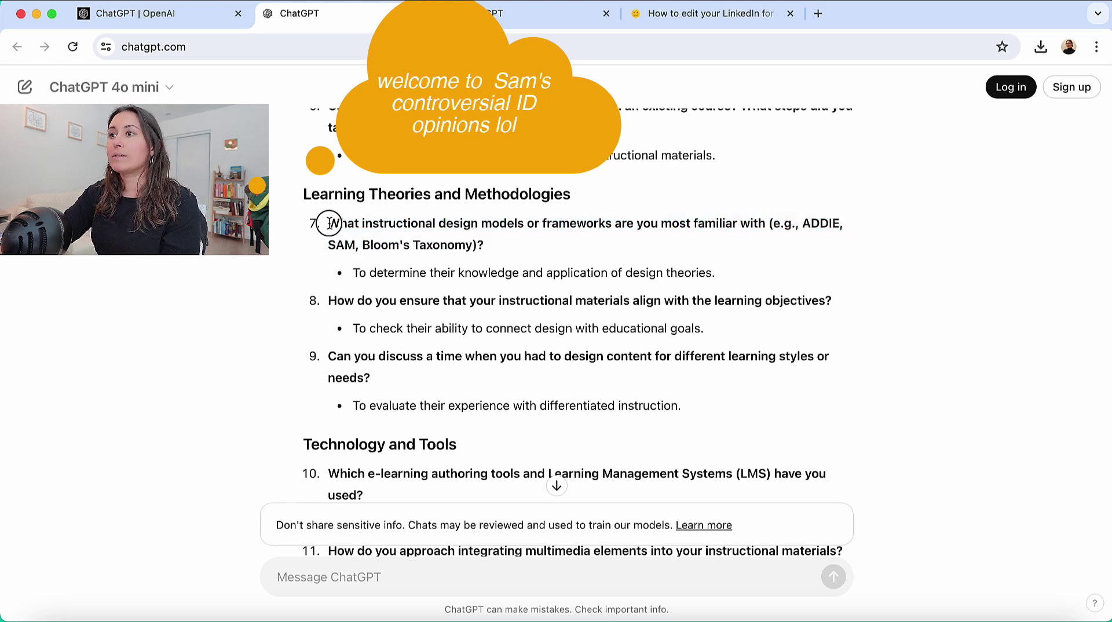
left_click_drag(329, 223, 467, 243)
left_click(498, 253)
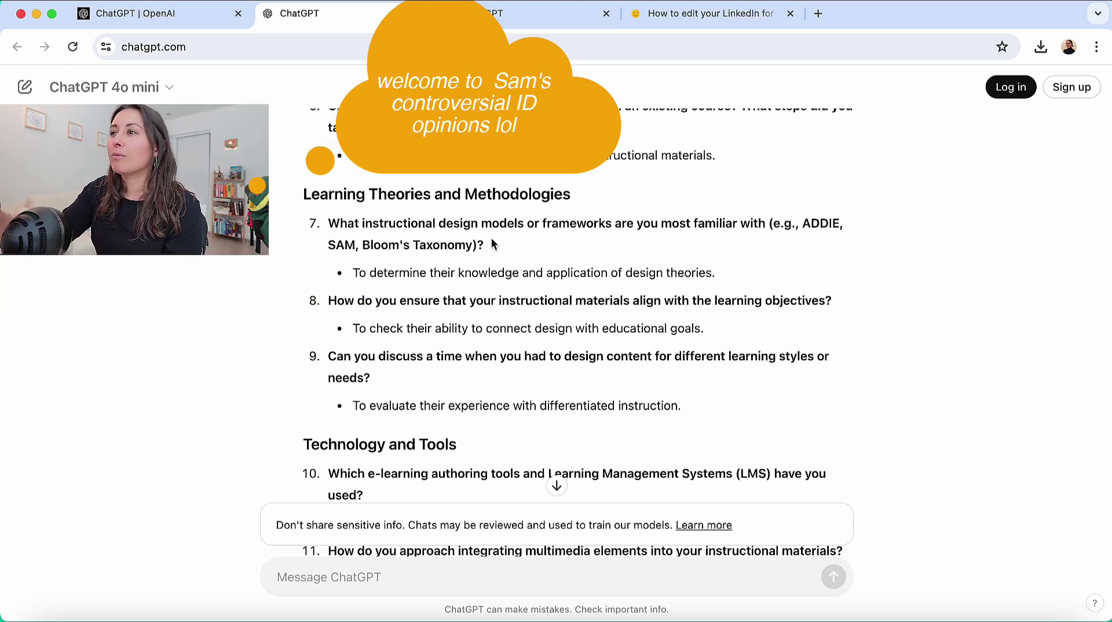
Review the remaining interview questions through the end of the Scenario-Based Questions section
scroll(491, 242, "down", 1)
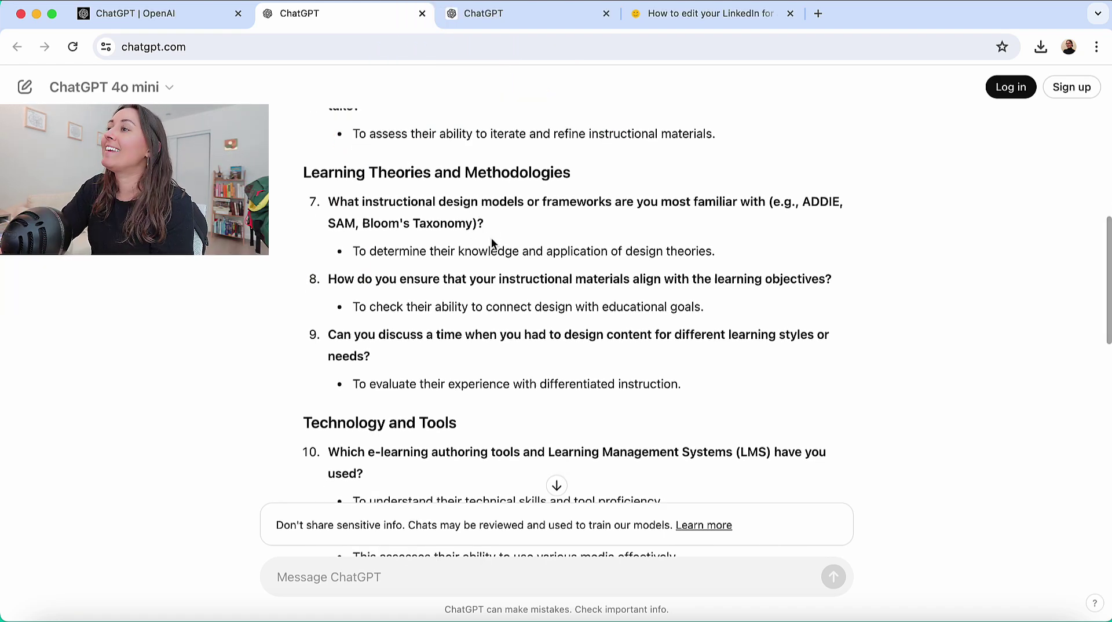
scroll(491, 240, "down", 1)
scroll(491, 237, "down", 6)
scroll(491, 238, "down", 4)
scroll(491, 282, "down", 12)
scroll(491, 283, "down", 9)
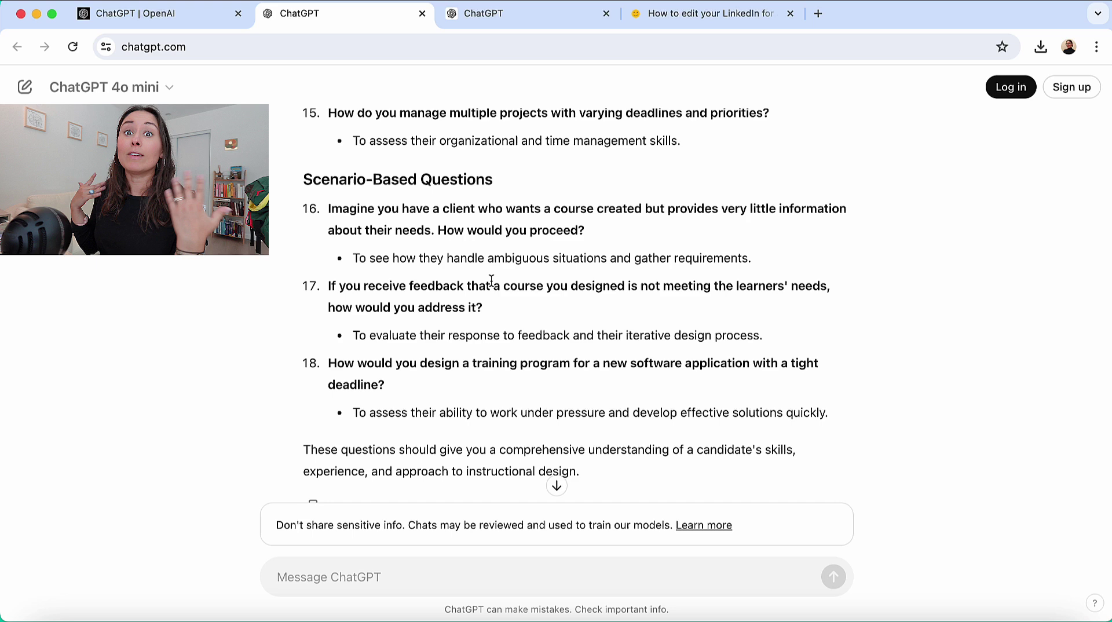
scroll(491, 281, "down", 2)
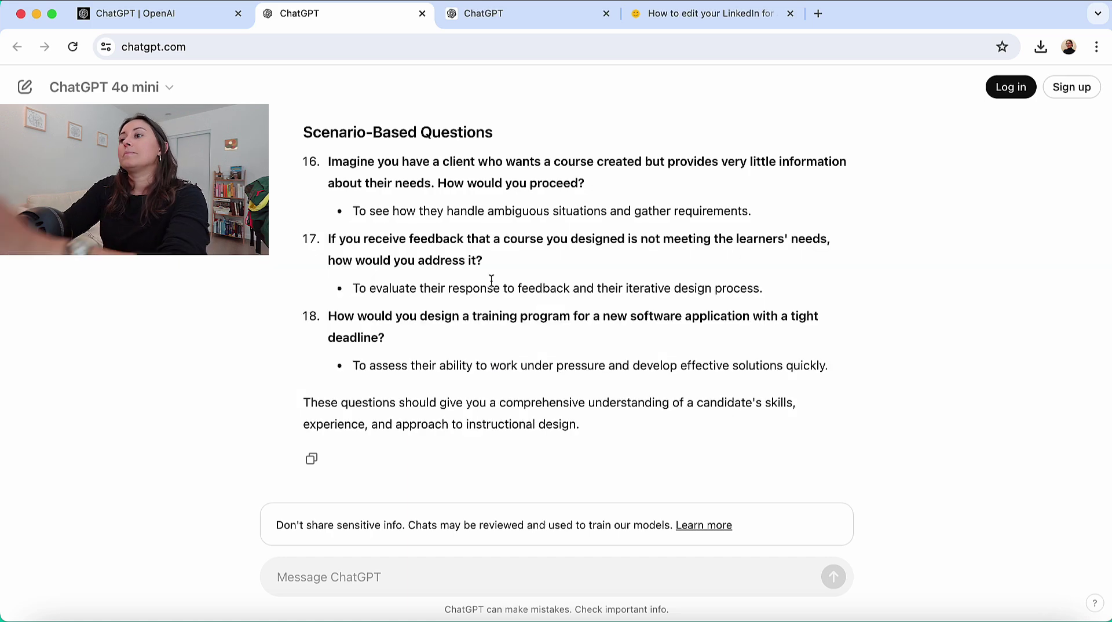
Draft the prompt "Hey can you please make my answer more succinct and follow the STAR interview response method" plus "[insert here]", and discard it unsent
left_click(385, 575)
type("Hey can you please make my answer more succien")
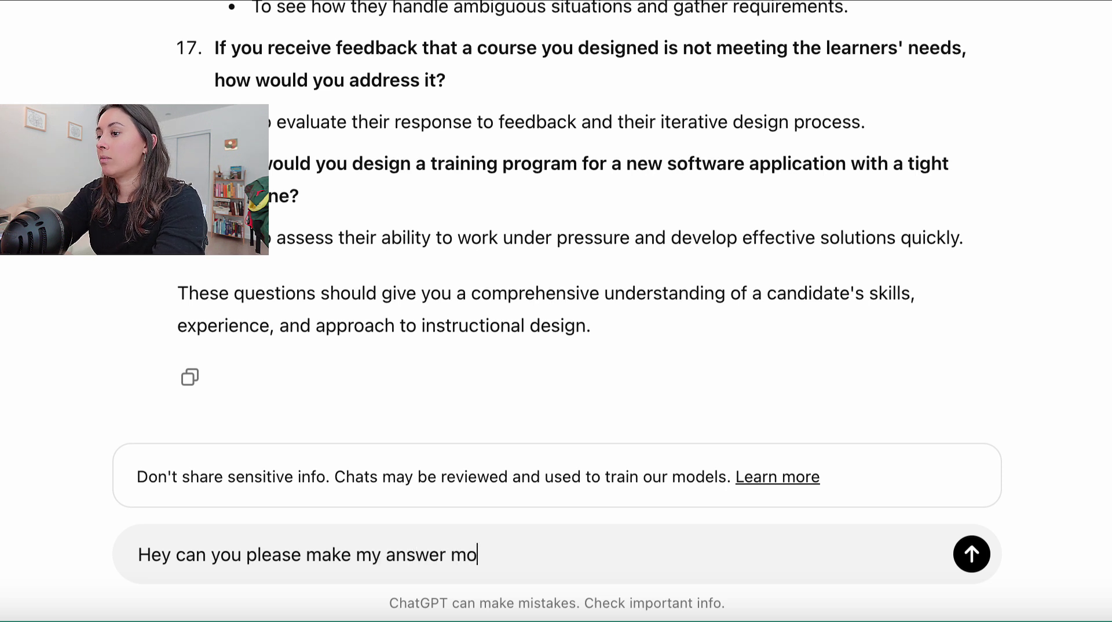
key("BackSpace")
key("BackSpace")
key("BackSpace")
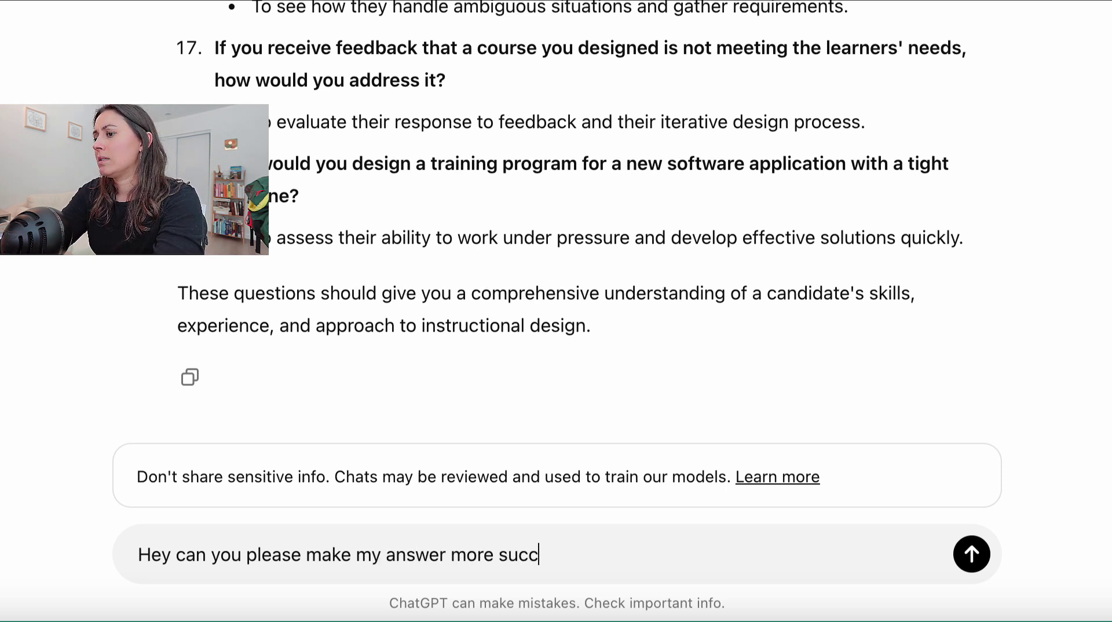
type("inct and foll")
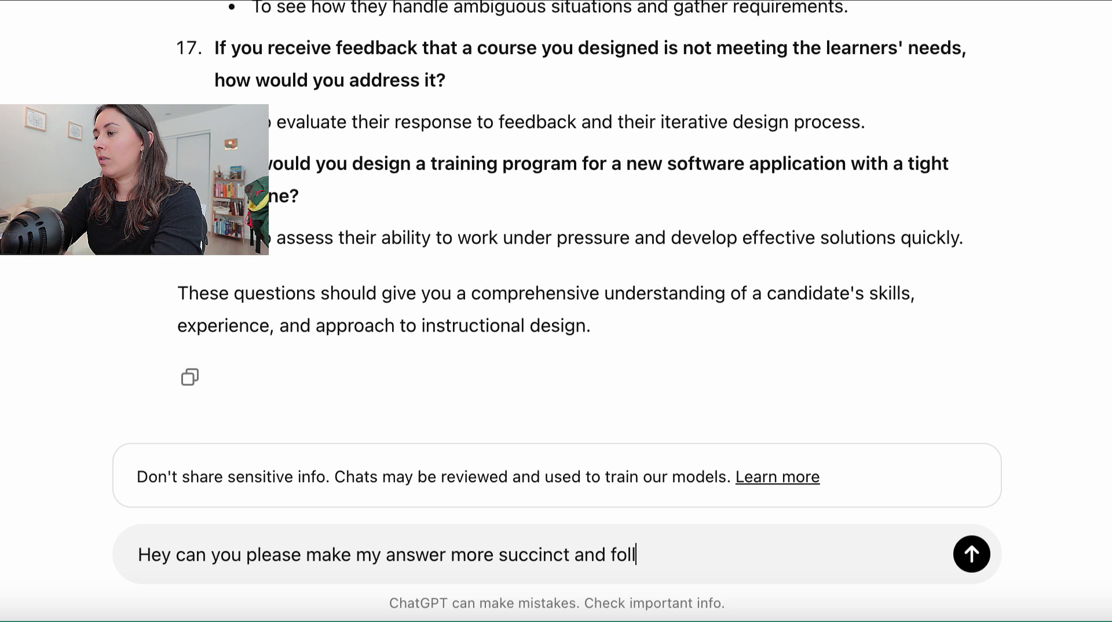
type("ow the STAR ")
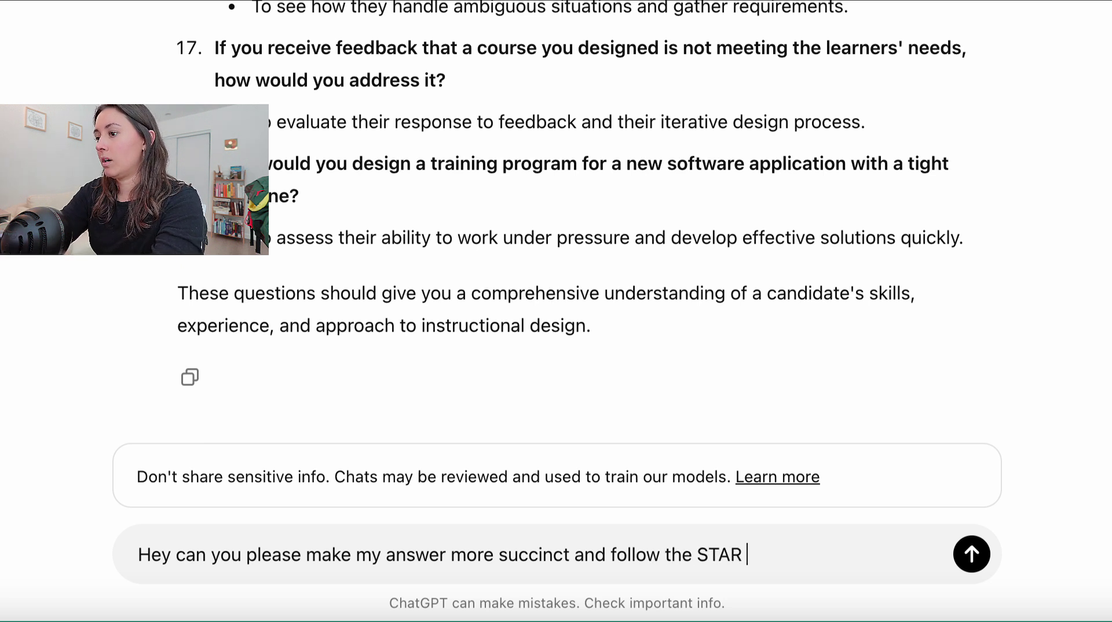
type("interview respons")
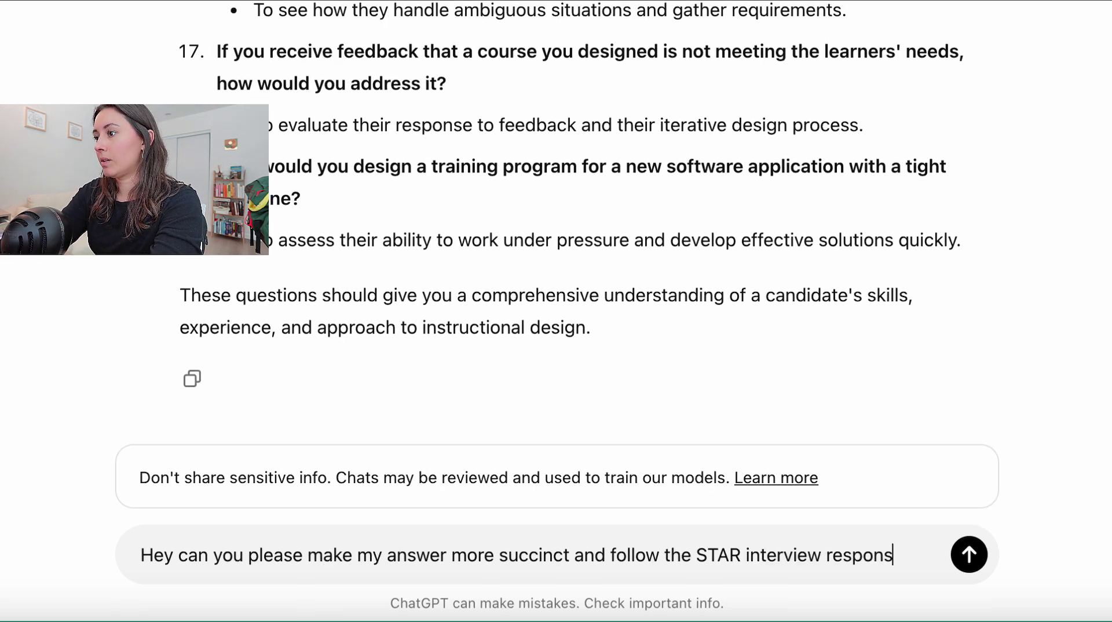
type("e method")
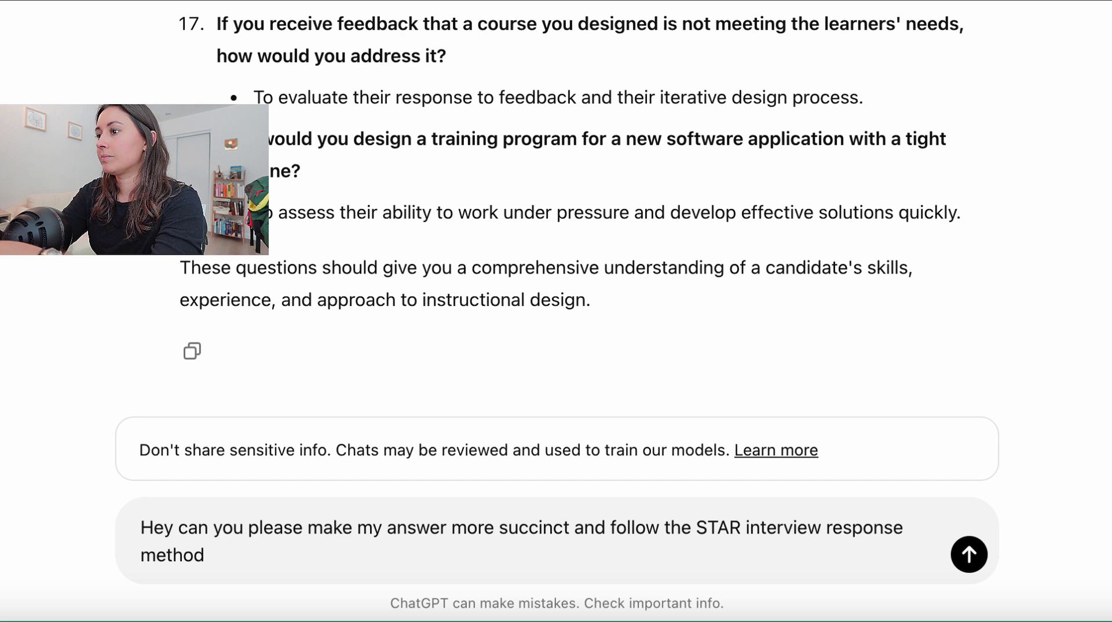
key("shift+Return")
key("shift+Return")
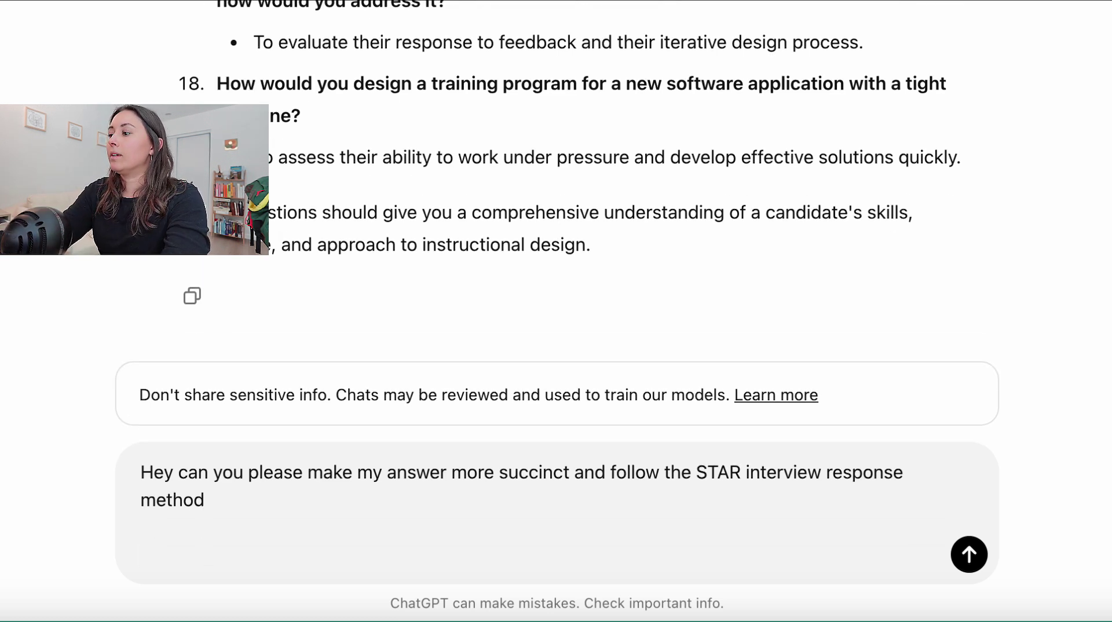
type("[insert ")
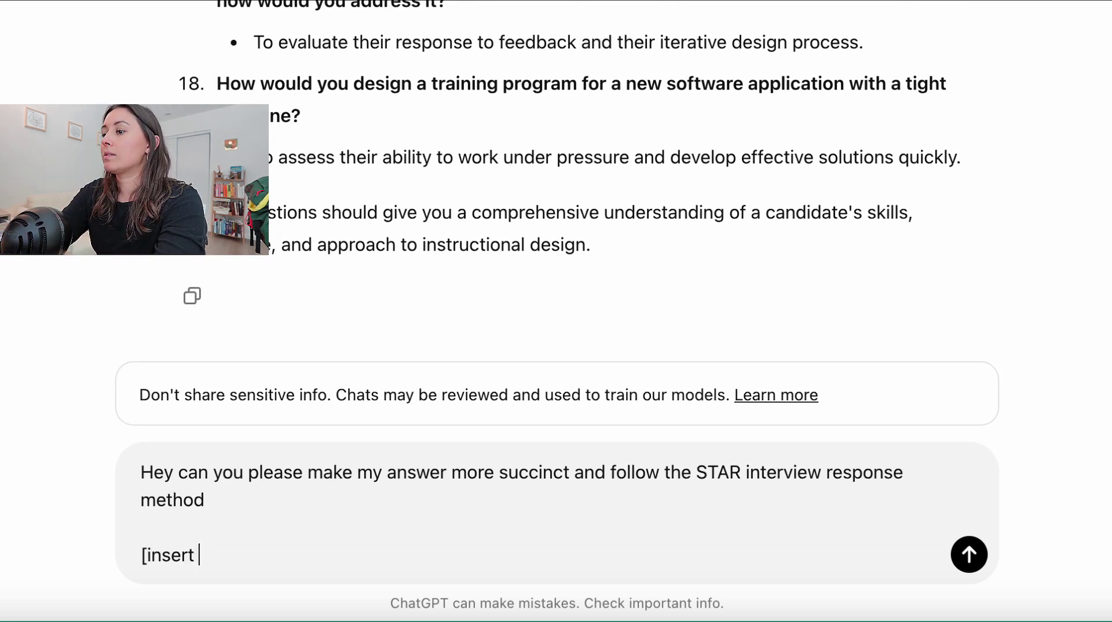
type("here]")
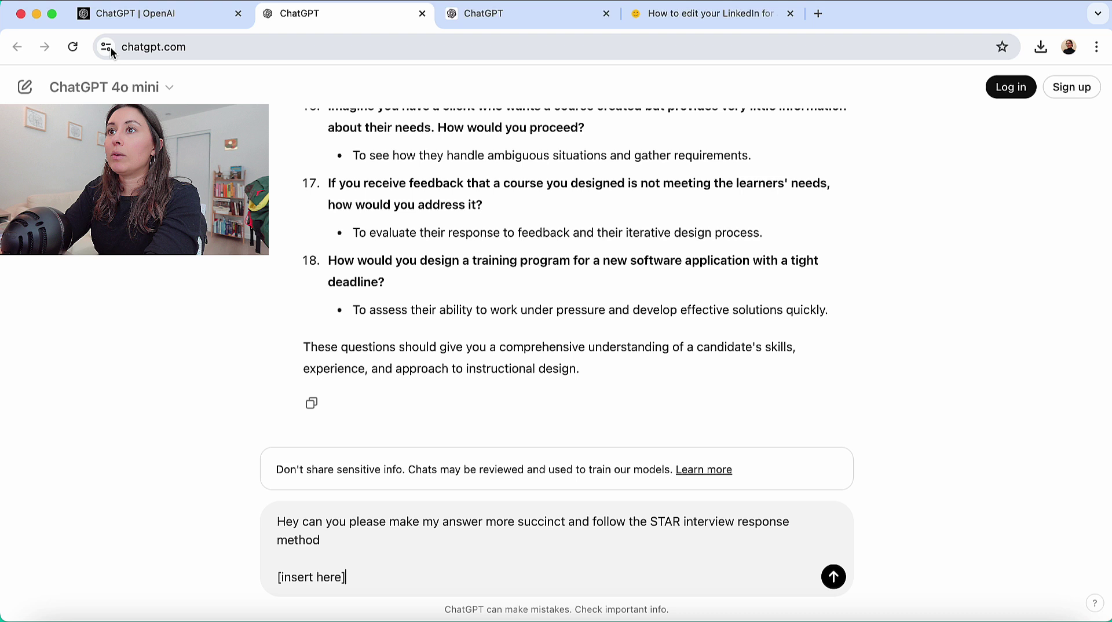
left_click(72, 47)
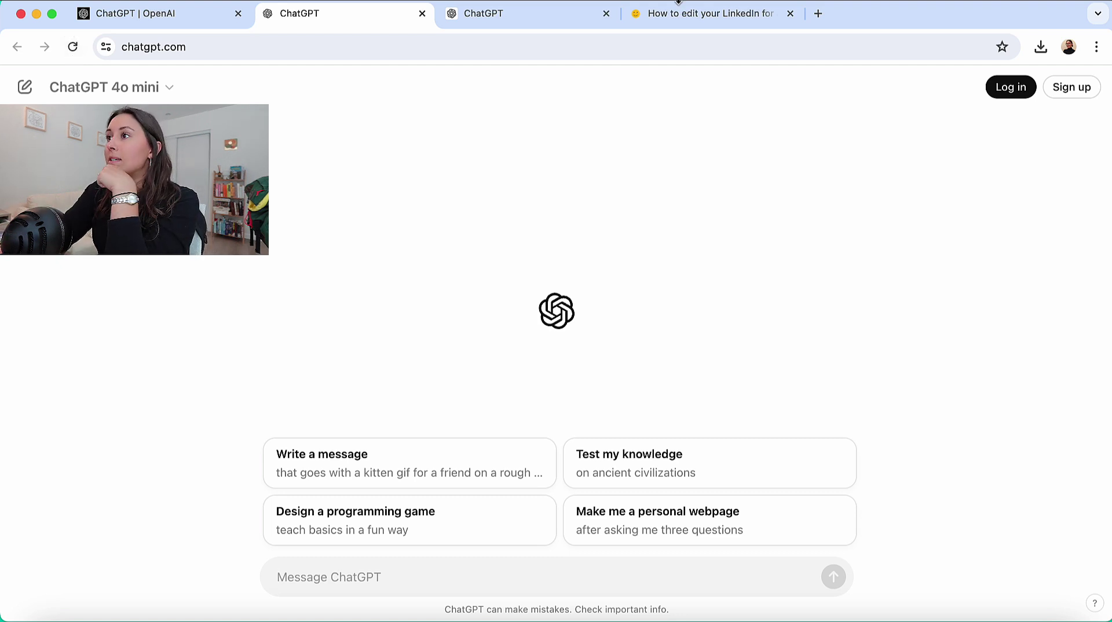
Select the text of the "How to edit your LinkedIn for an Instructional Design role" article from its title through the Summary section
left_click(694, 14)
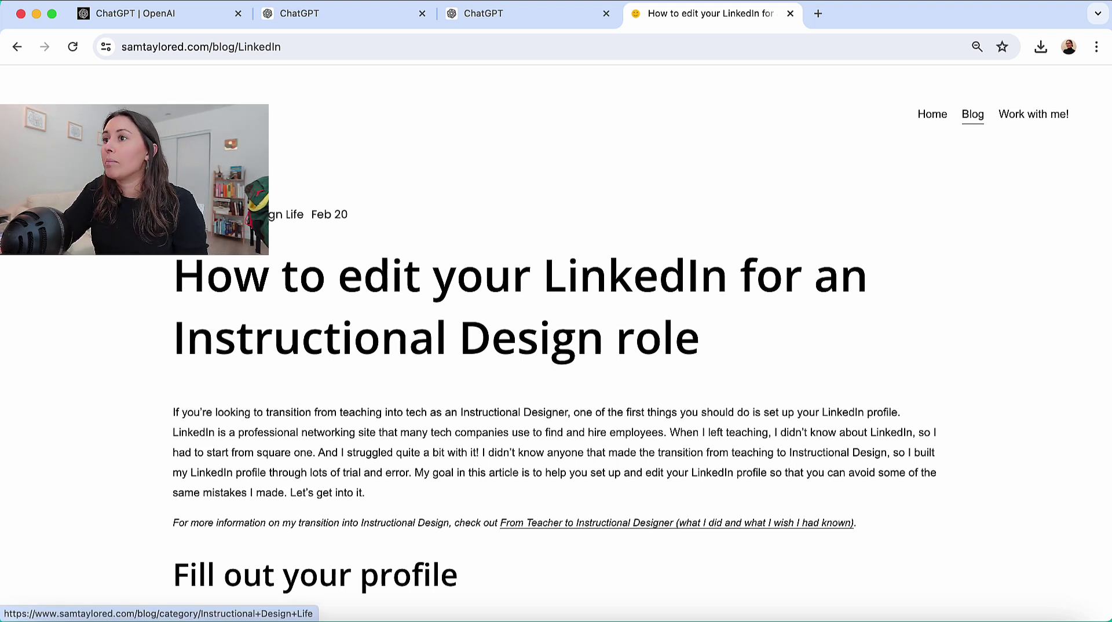
left_click_drag(173, 281, 445, 285)
scroll(372, 318, "down", 20)
scroll(373, 315, "down", 20)
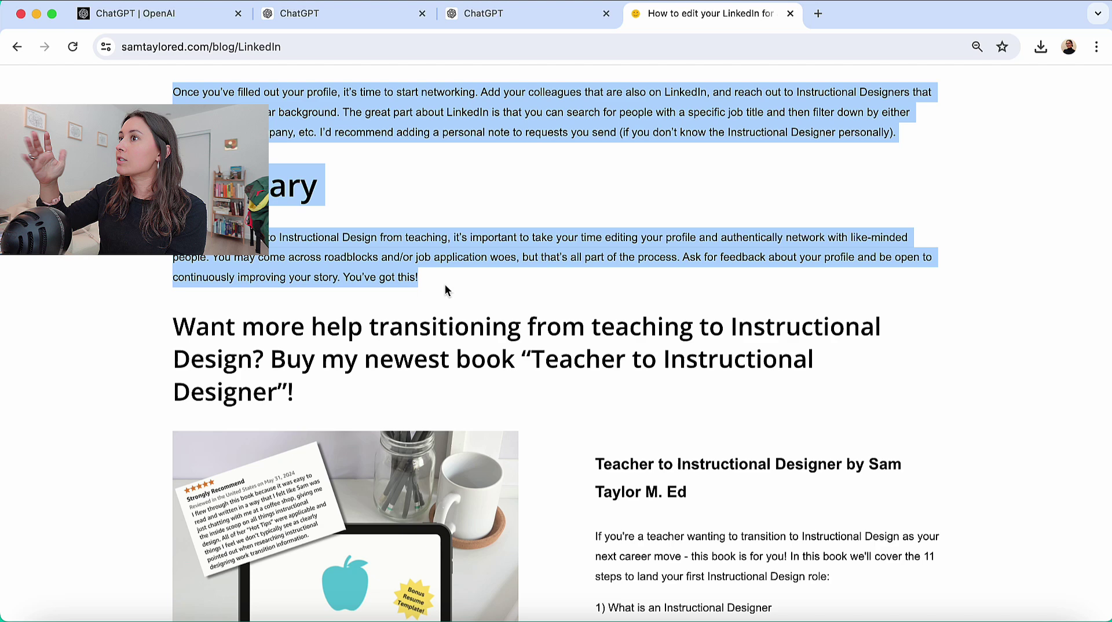
Switch to the other ChatGPT chat and begin a prompt with "Please give me a summary"
left_click(492, 17)
left_click(313, 566)
type("Please ")
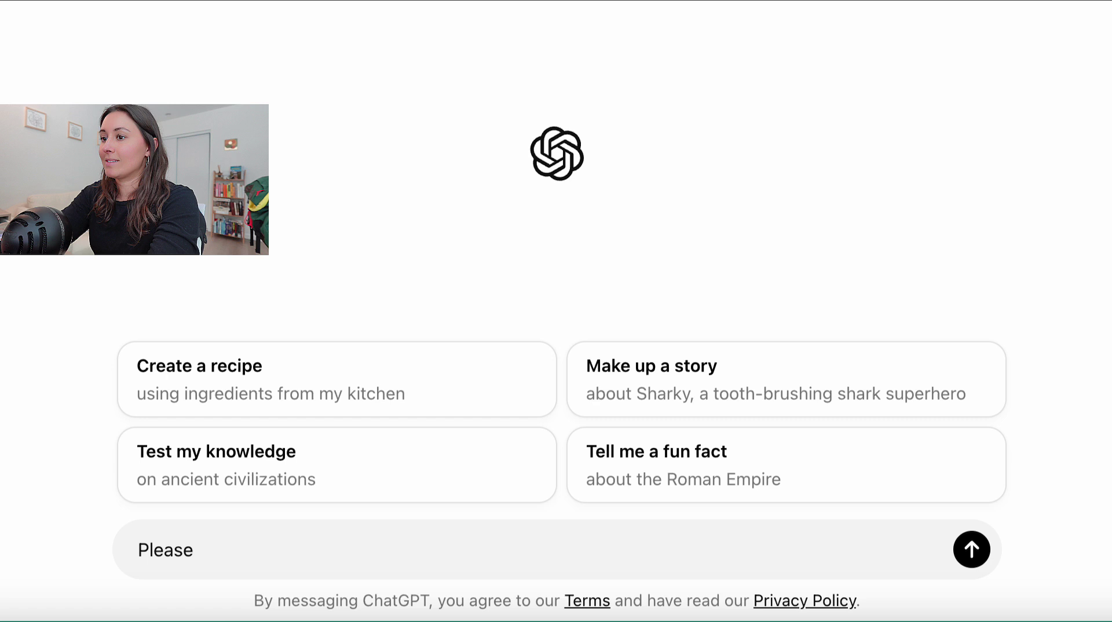
type("give me a summary")
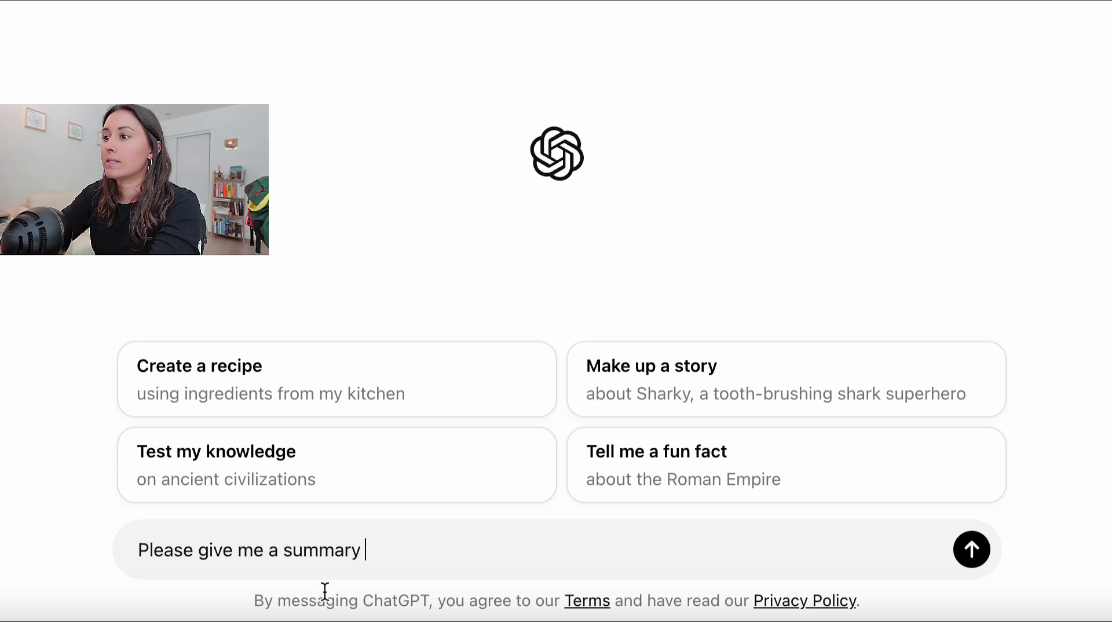
Insert "one paragraph" before "summary" in the prompt
left_click(283, 553)
type("one para")
type("hra")
type("ph")
key("BackSpace")
key("BackSpace")
key("BackSpace")
key("BackSpace")
key("BackSpace")
type("graph")
Complete the one-paragraph summary prompt with "of the following information:", paste the copied LinkedIn article below it, and send it
left_click(550, 556)
type("of")
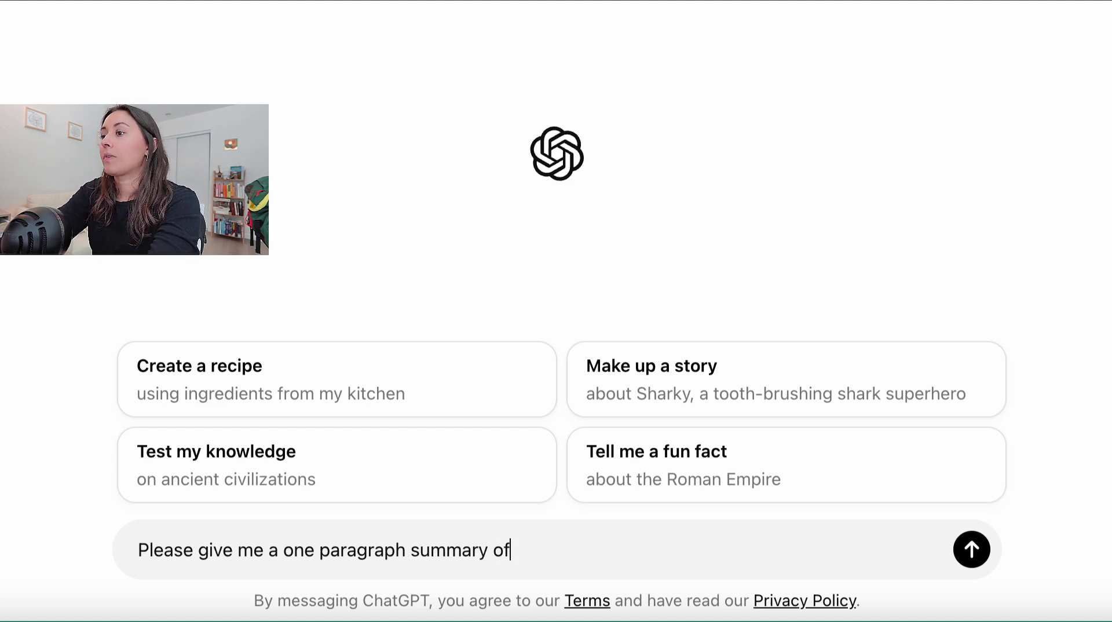
type(" the following i")
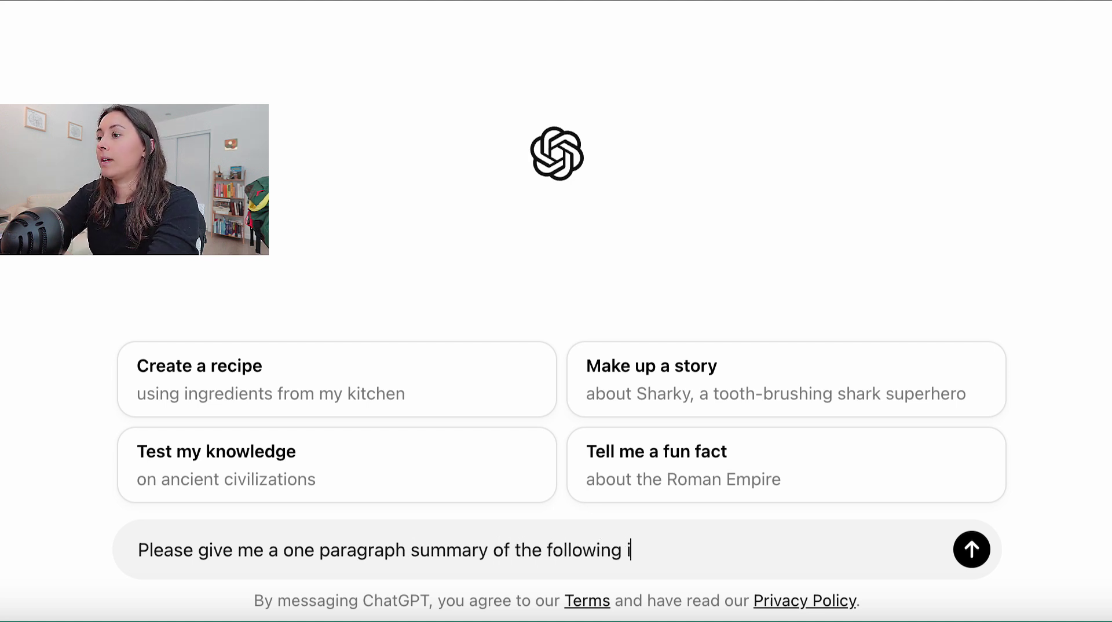
type("nformation")
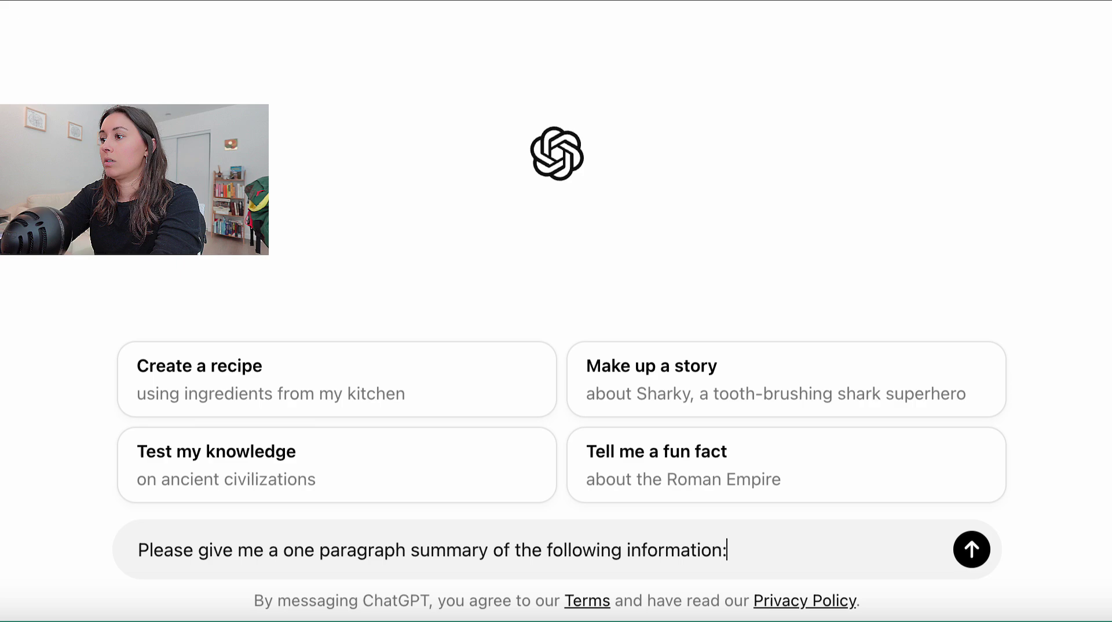
type(":")
key("shift+Return")
key("shift+Return")
key("super+v")
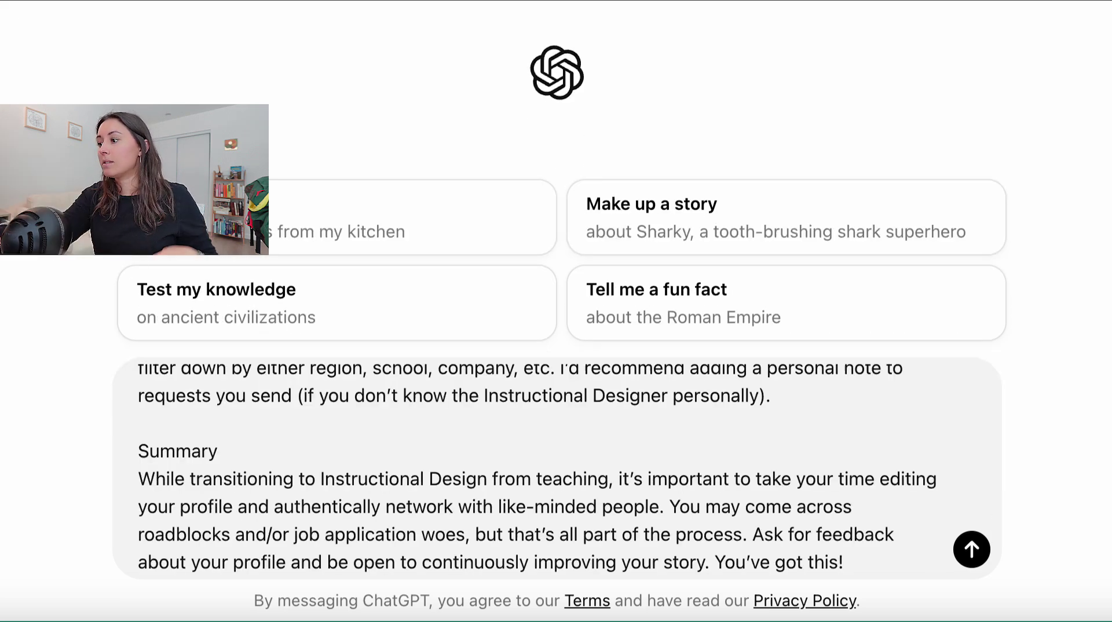
key("Return")
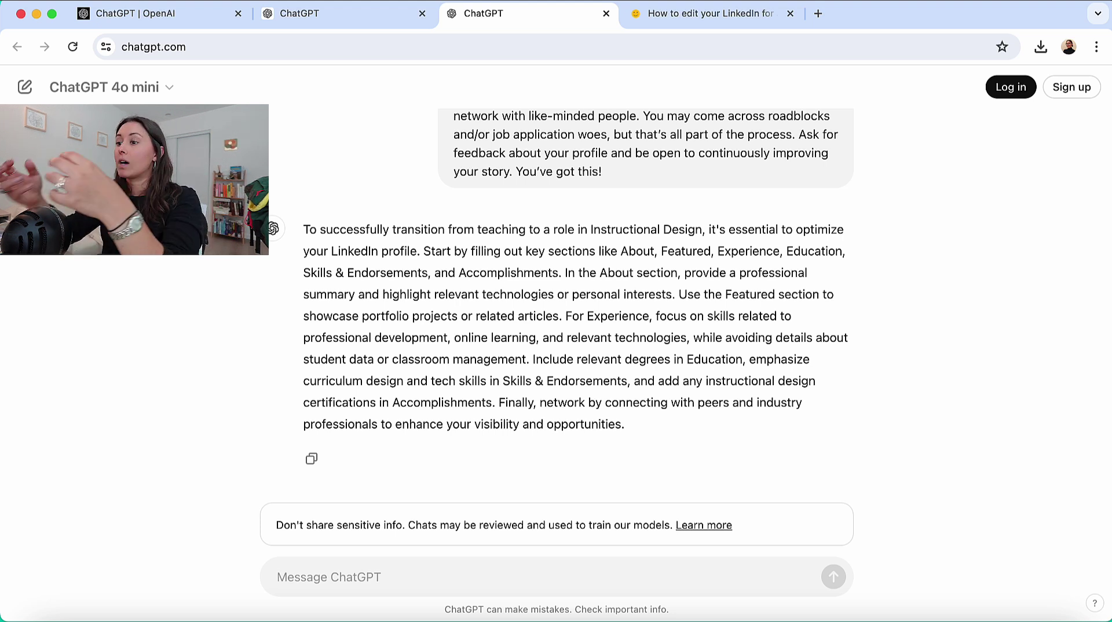
Send the prompt "Create an introductory overview paragraph for the following information:" with the copied article pasted below it
type("Create an intre")
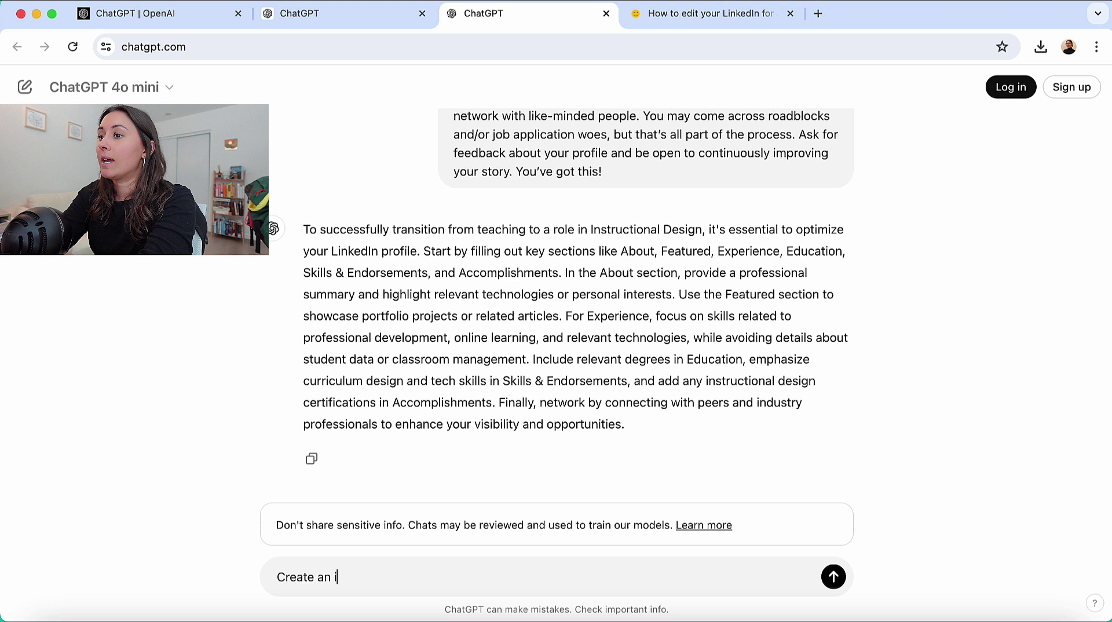
key("BackSpace")
type("od")
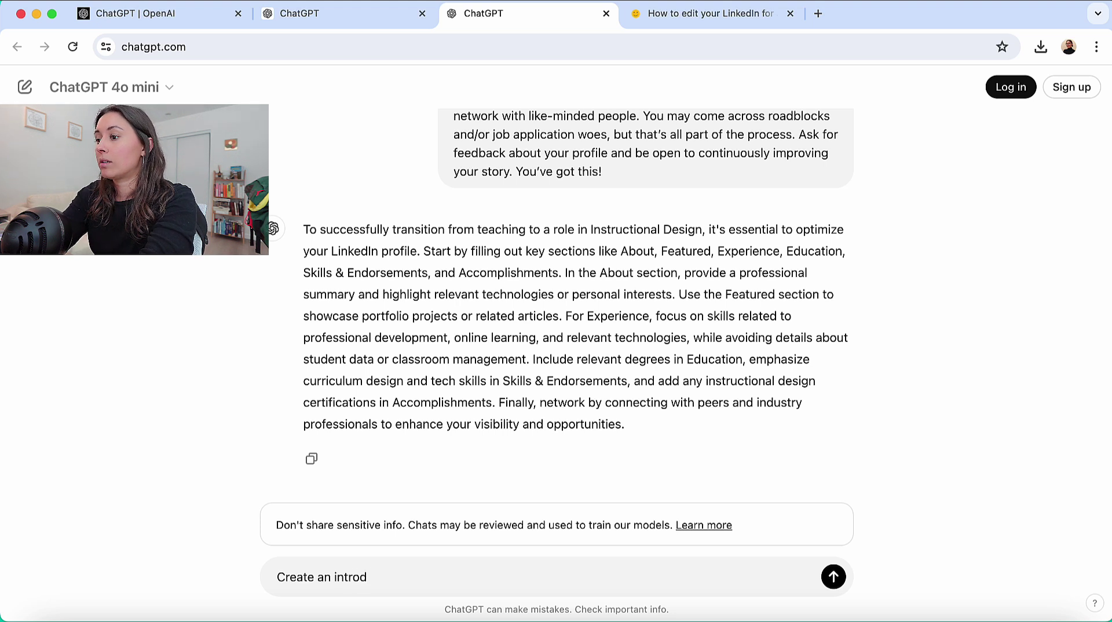
type("iuctory overvie")
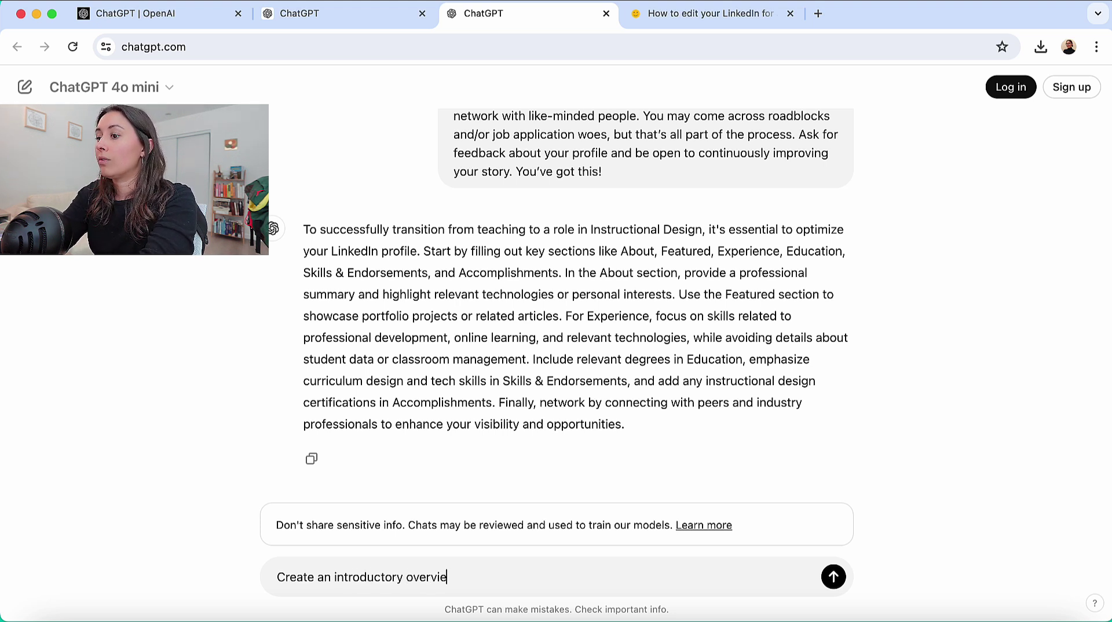
type("w paragraph f")
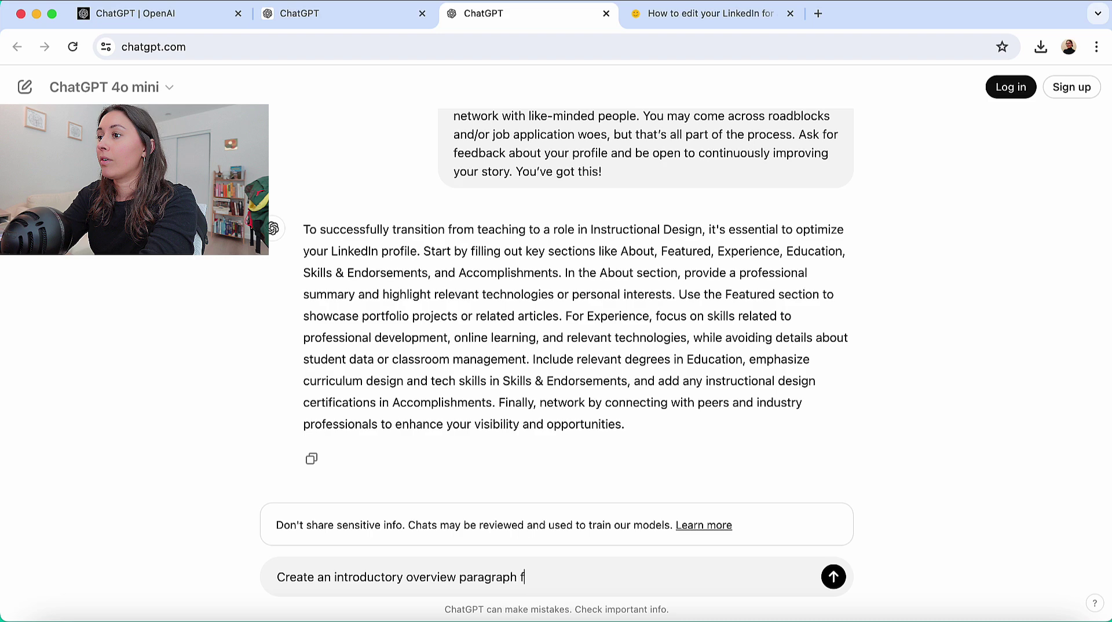
type("or the following")
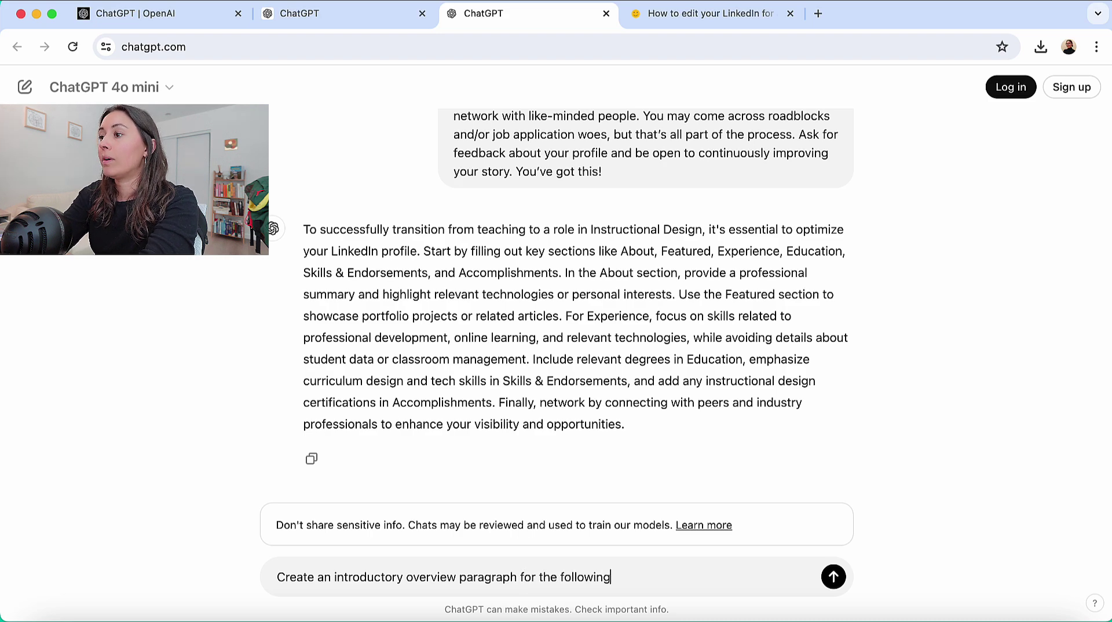
type(" information:")
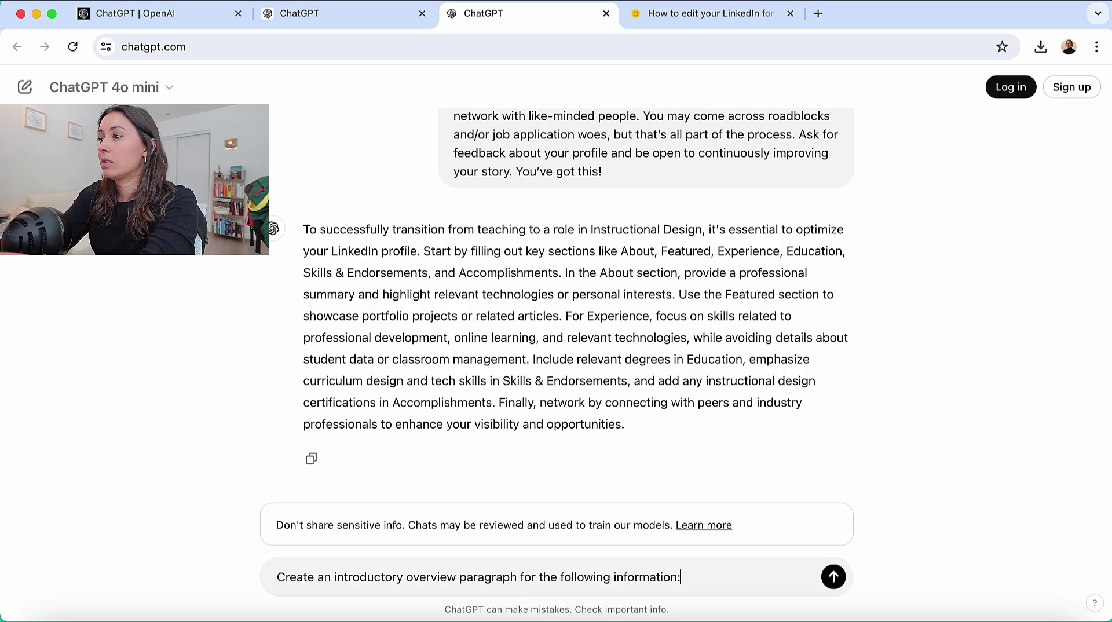
key("shift+Return")
key("super+v")
key("Return")
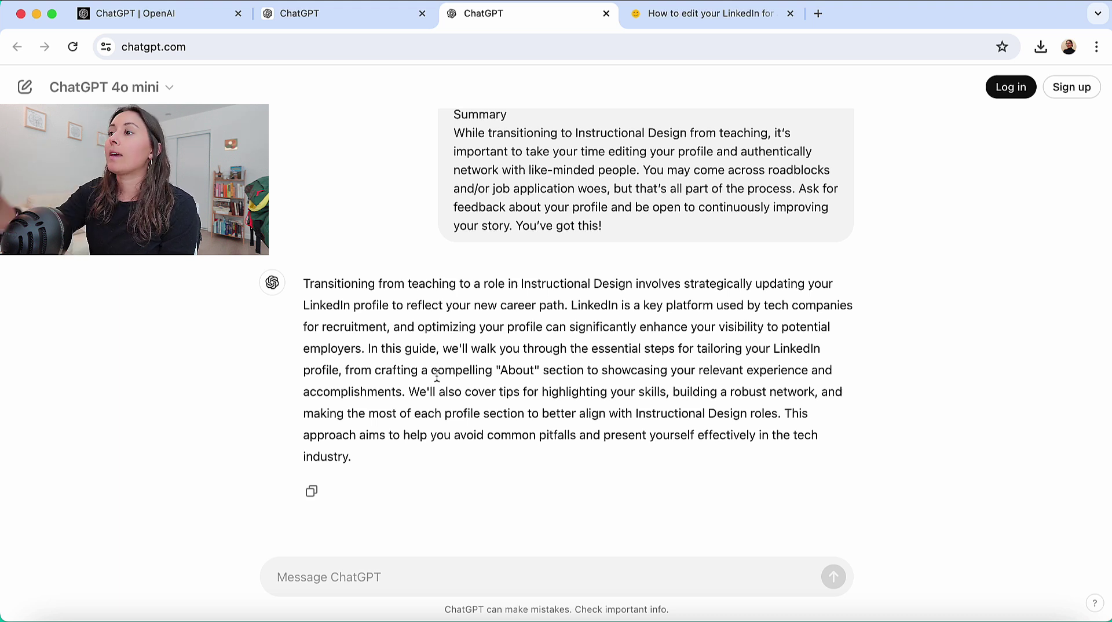
Look over the generated introductory overview paragraph and copy the reply
left_click(304, 284)
left_click_drag(303, 283, 670, 372)
left_click(670, 371)
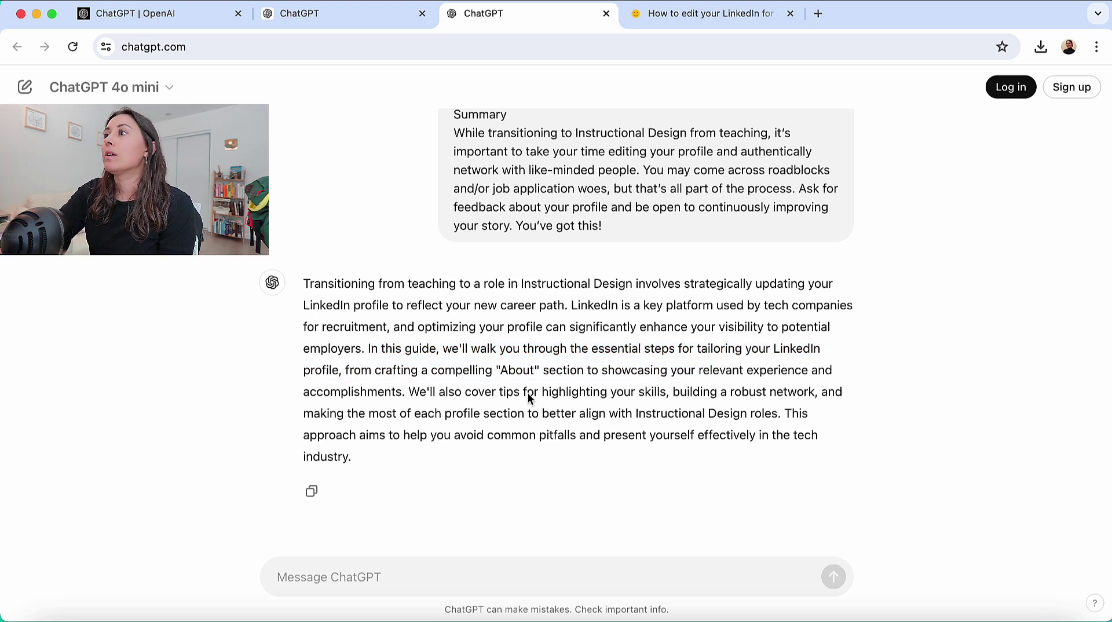
scroll(571, 242, "up", 1)
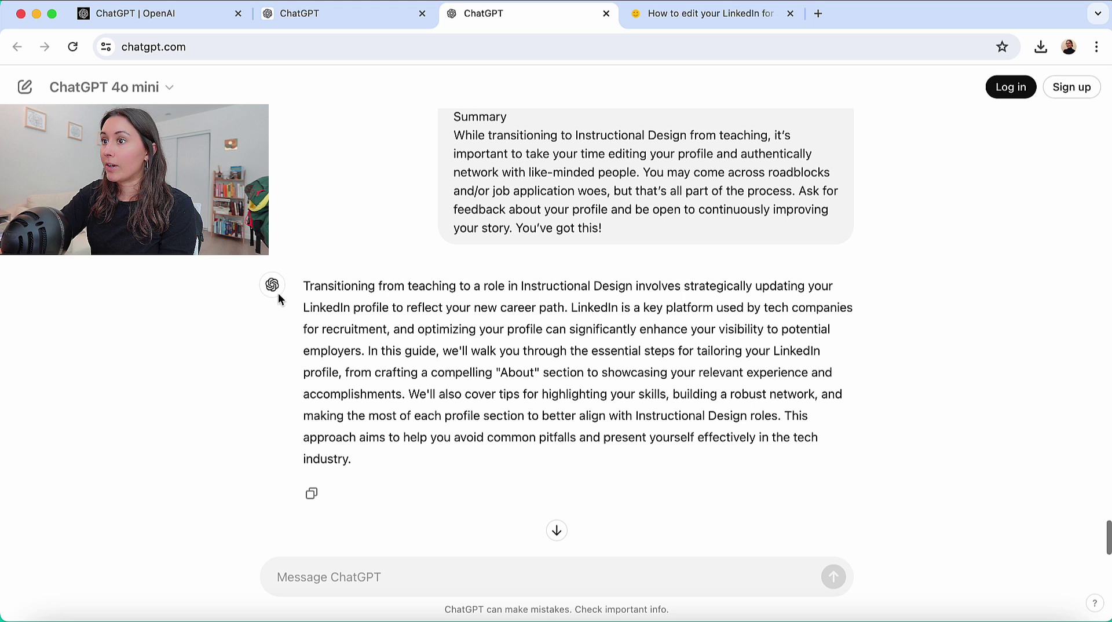
scroll(301, 289, "down", 1)
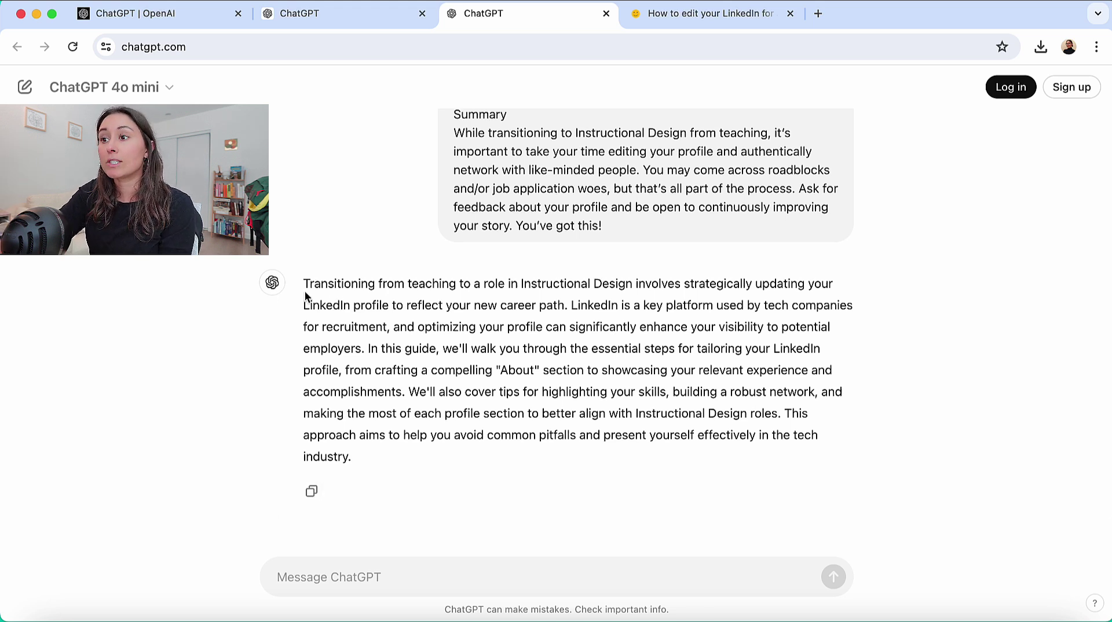
left_click(313, 495)
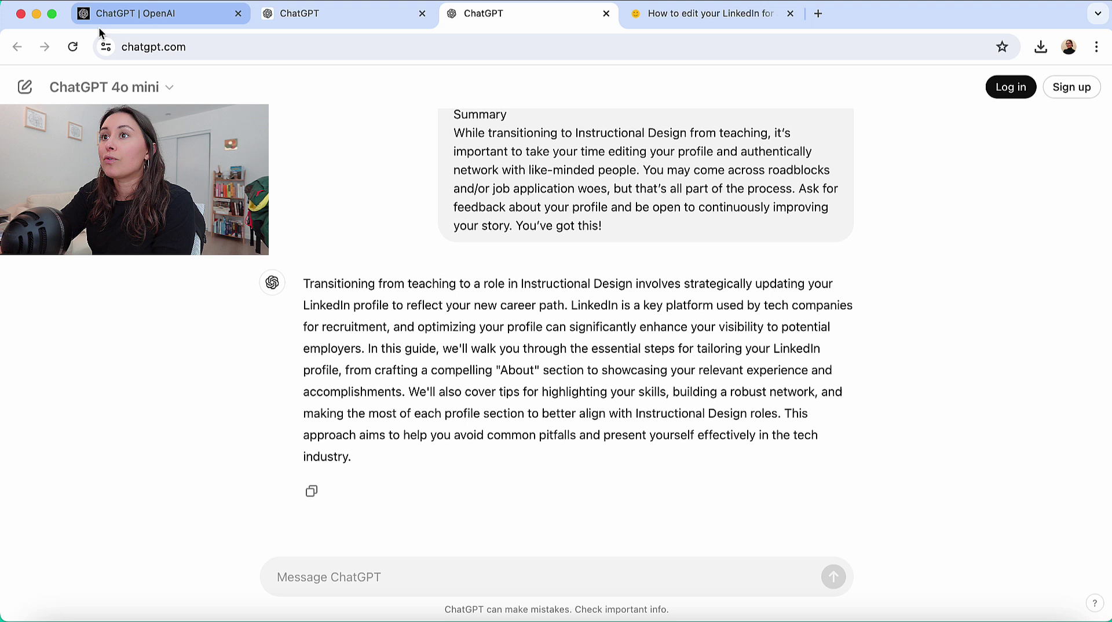
Reload ChatGPT for a blank chat and copy the selected article text from the LinkedIn blog page again
left_click(75, 47)
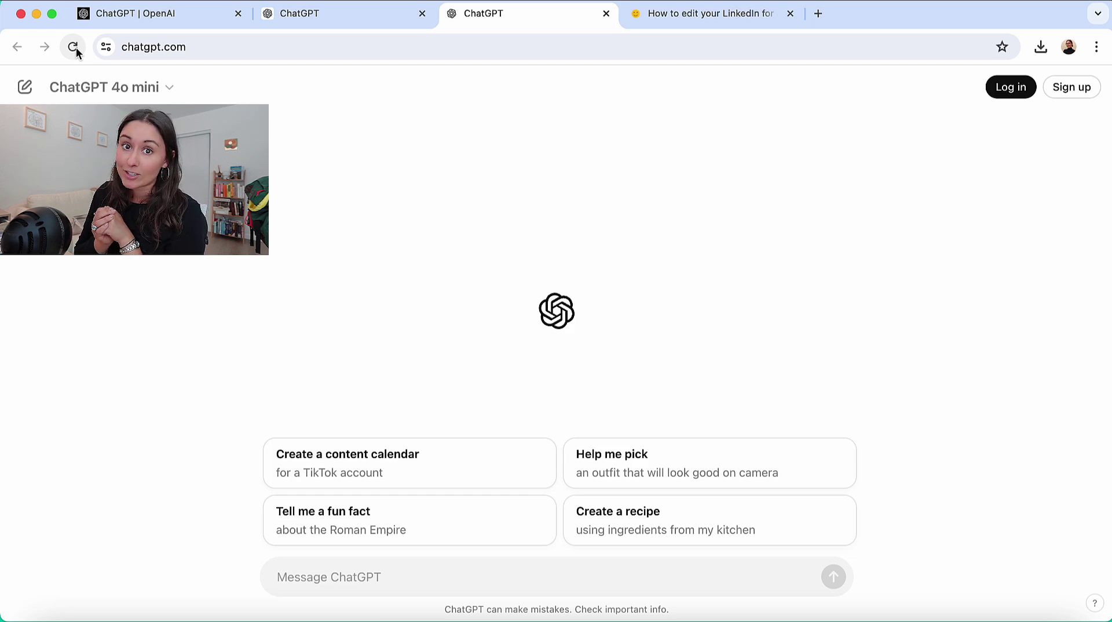
left_click(665, 19)
right_click(580, 89)
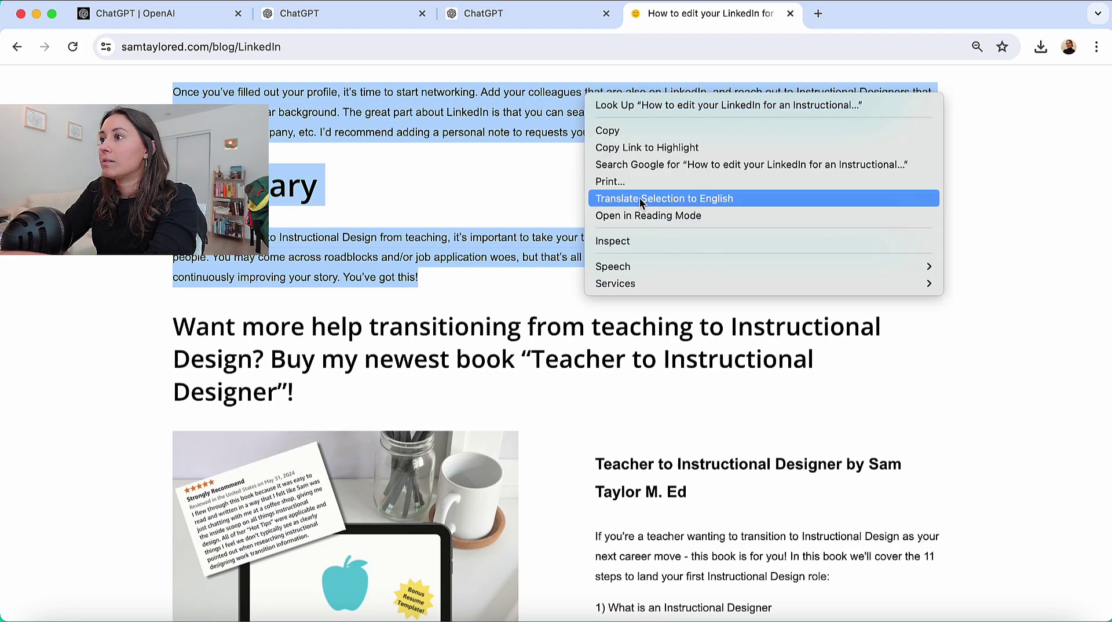
left_click(629, 132)
scroll(629, 139, "up", 15)
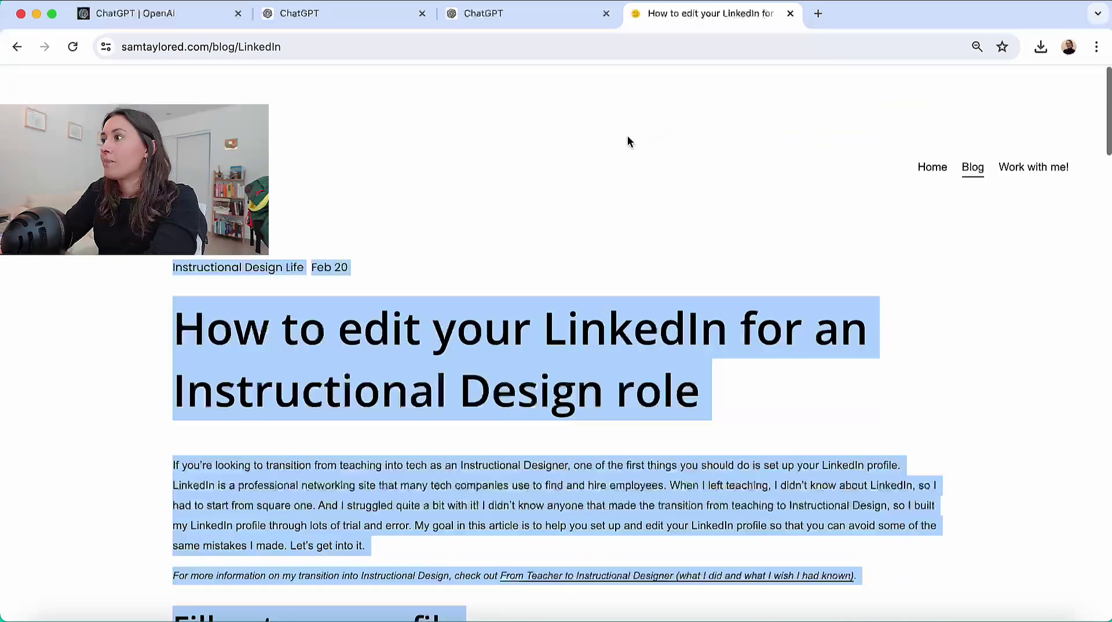
left_click(570, 308)
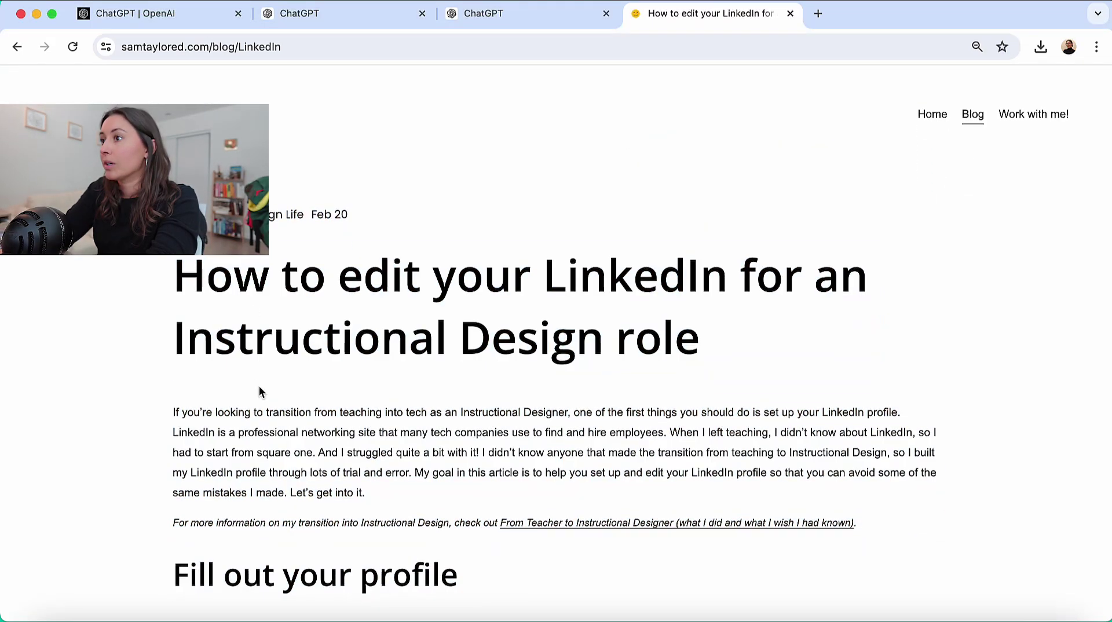
In the blank ChatGPT chat, send "Please create a multiple choice question for the following information:" with the article pasted below, and view the reply
left_click(533, 16)
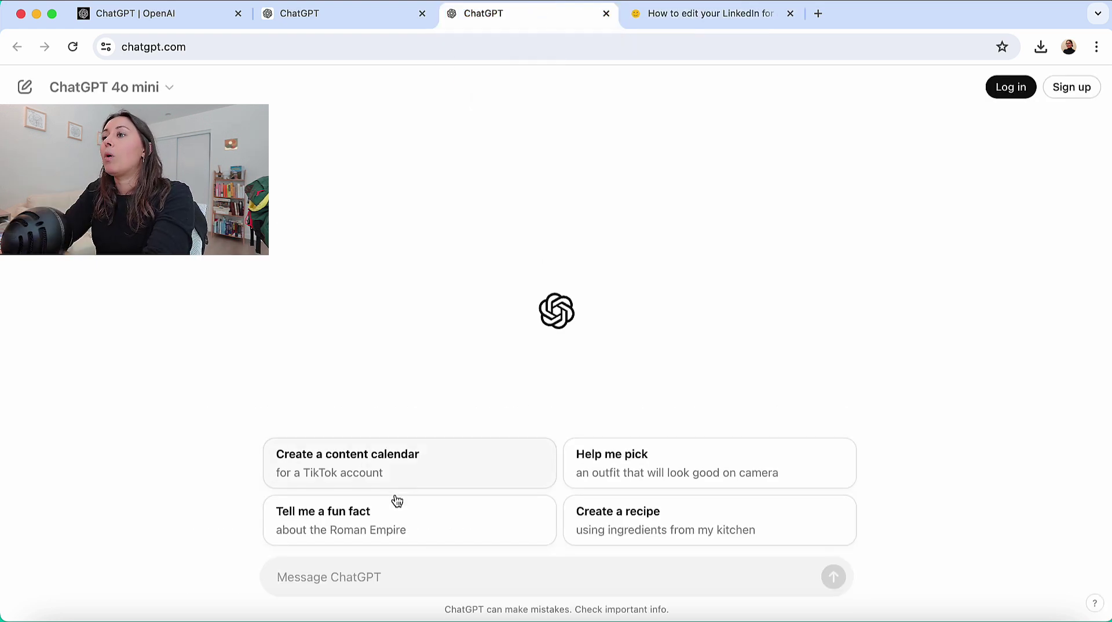
type("Please cr")
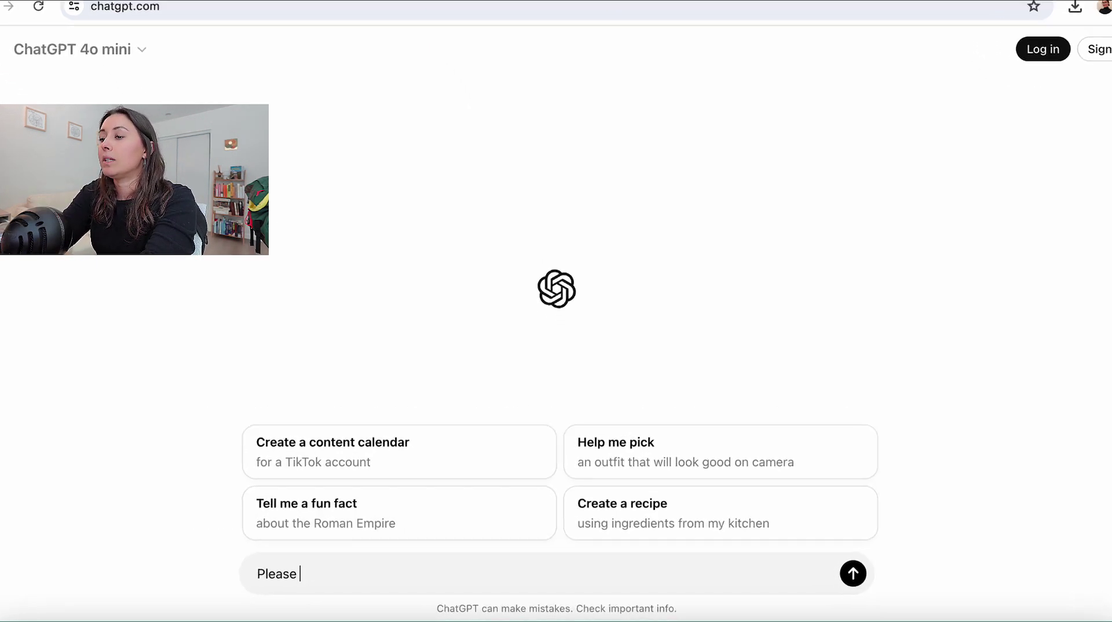
type("eate a mul")
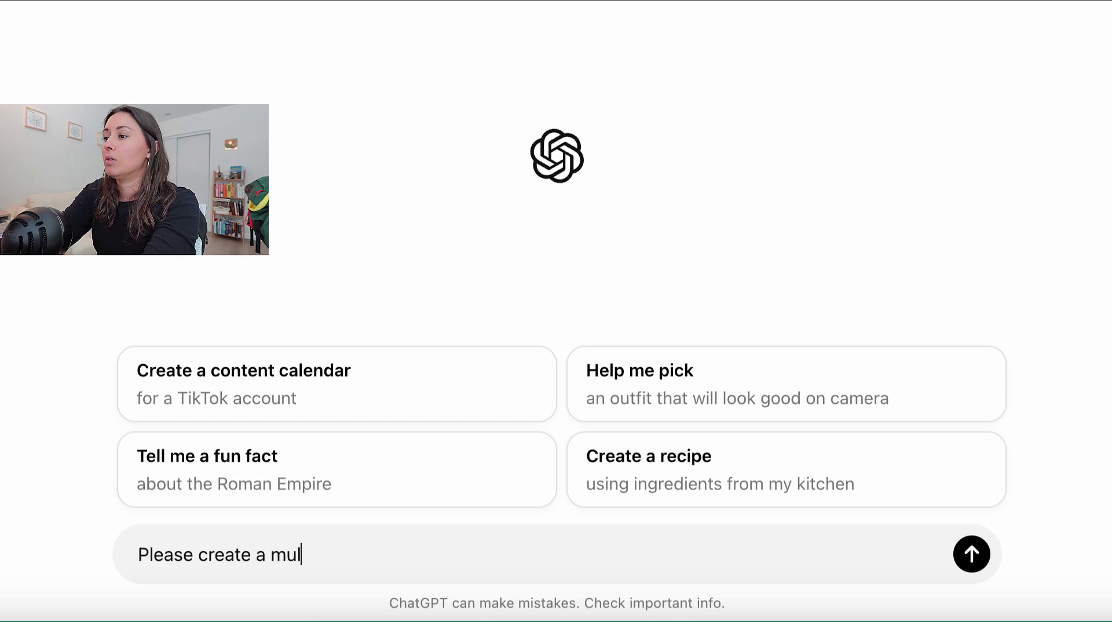
type("tiple choice que")
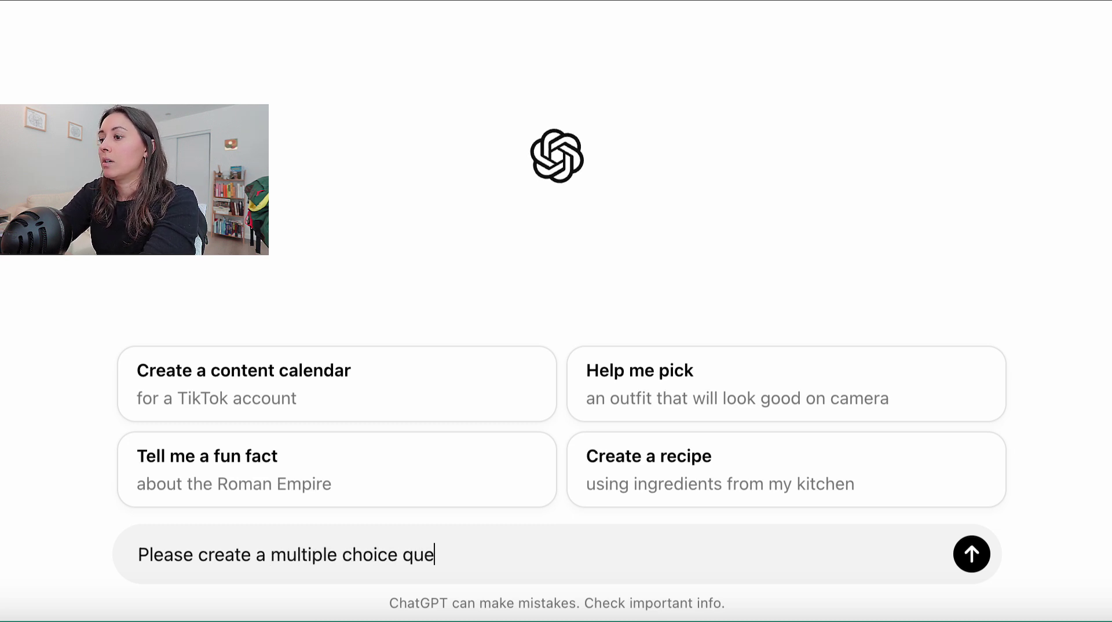
type("stion for the ")
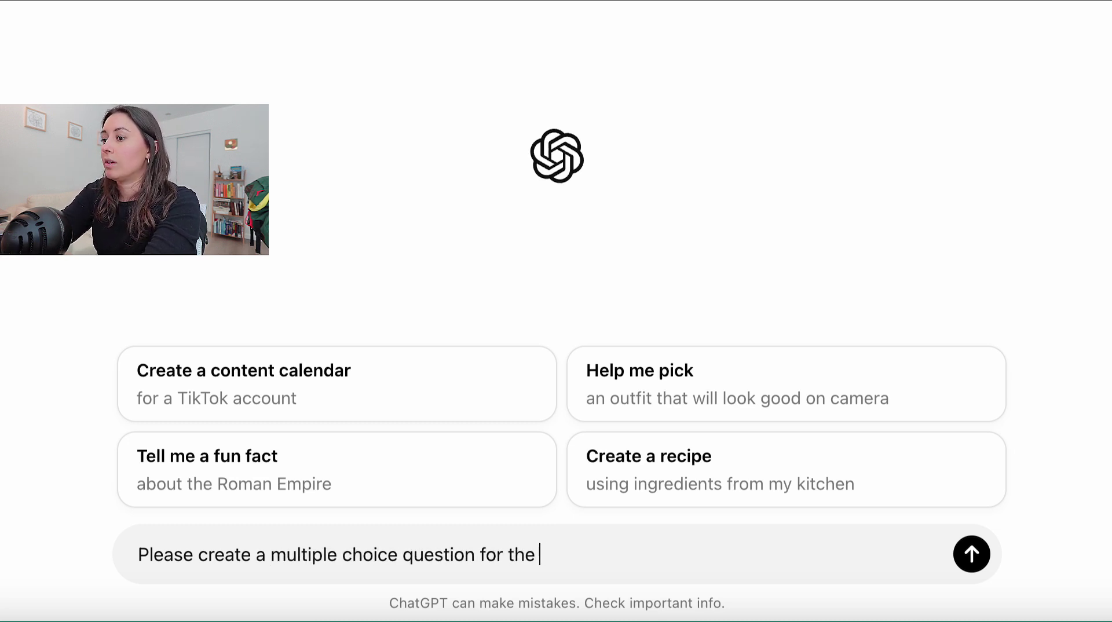
type("following informat")
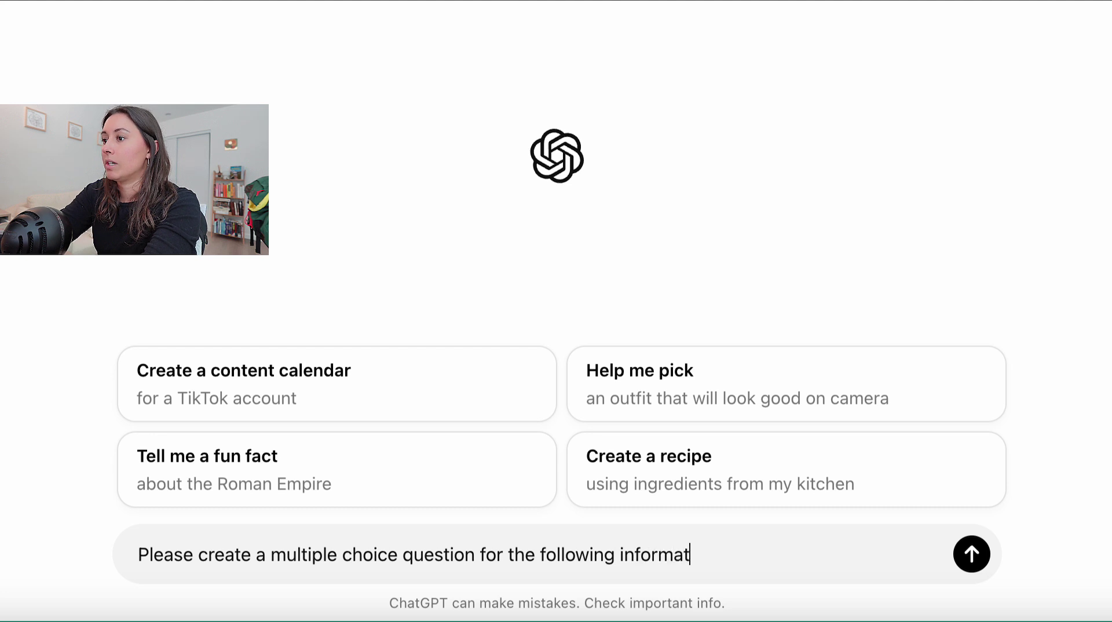
type("ion:")
key("shift+Return")
key("shift+Return")
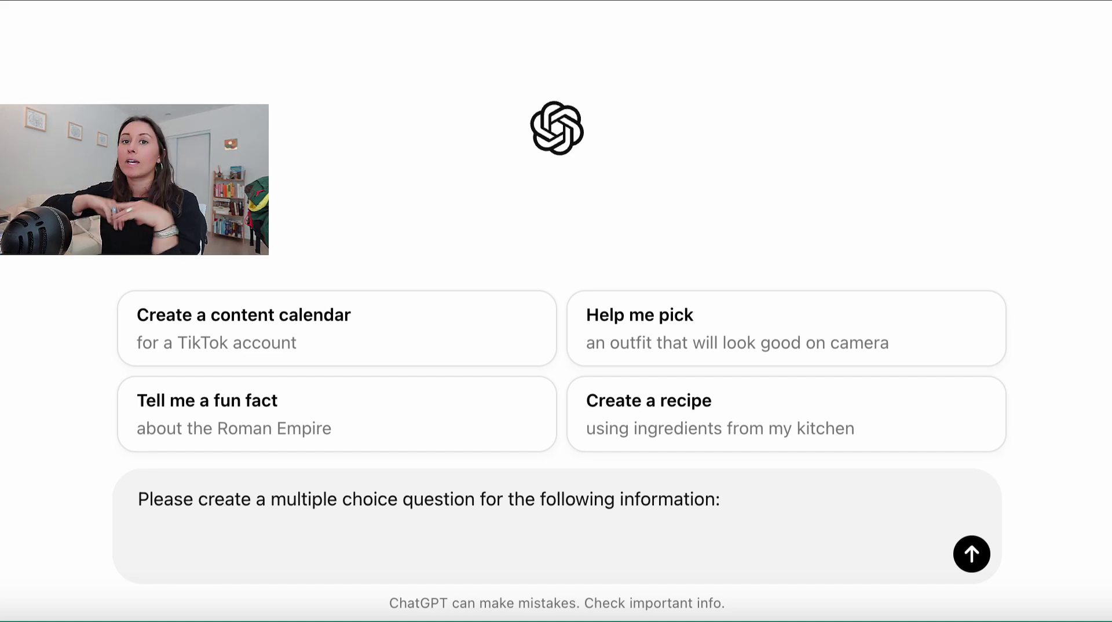
key("ctrl+v")
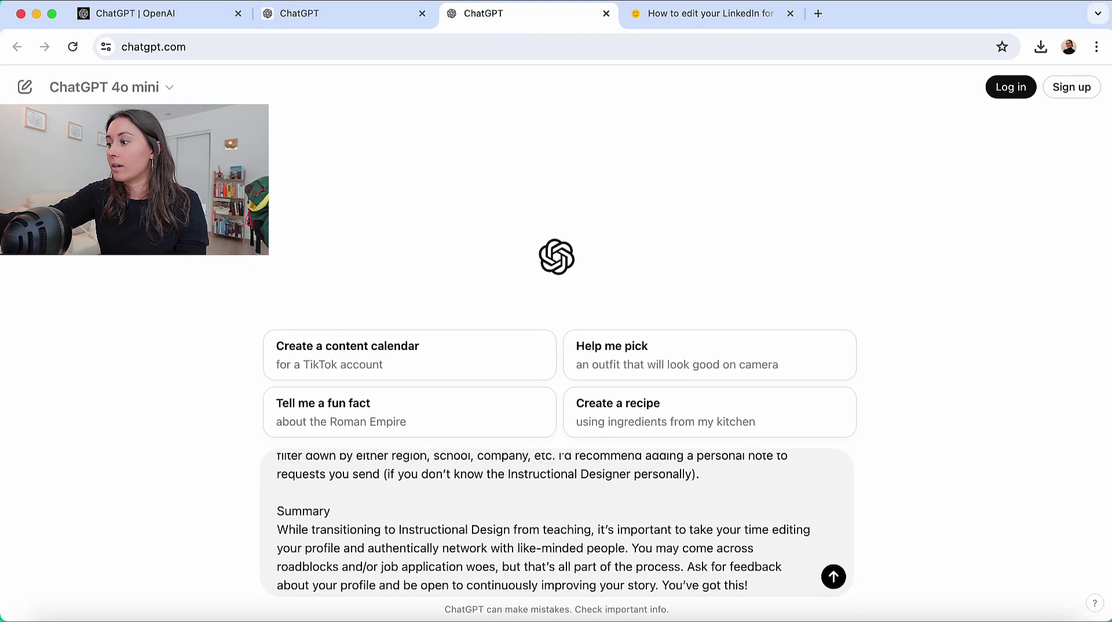
key("Return")
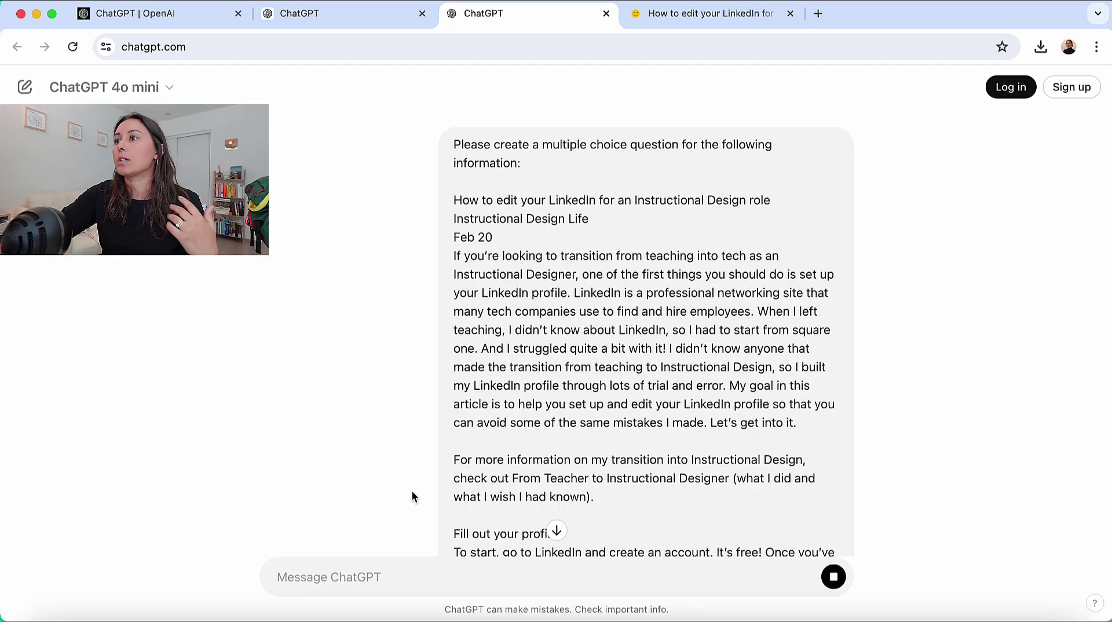
scroll(411, 497, "down", 20)
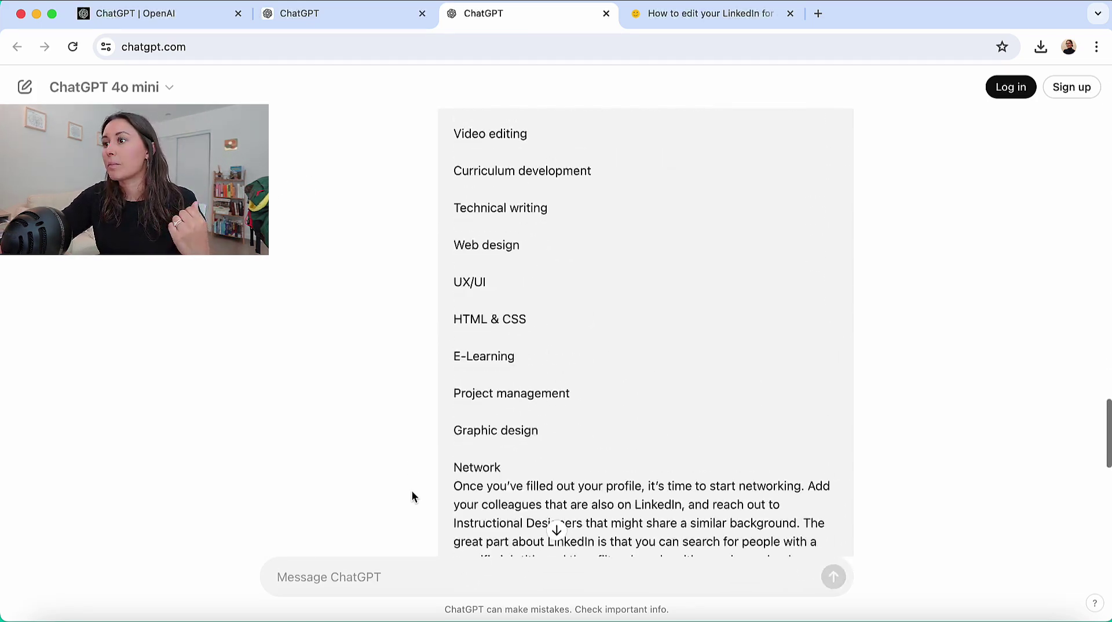
scroll(411, 497, "down", 10)
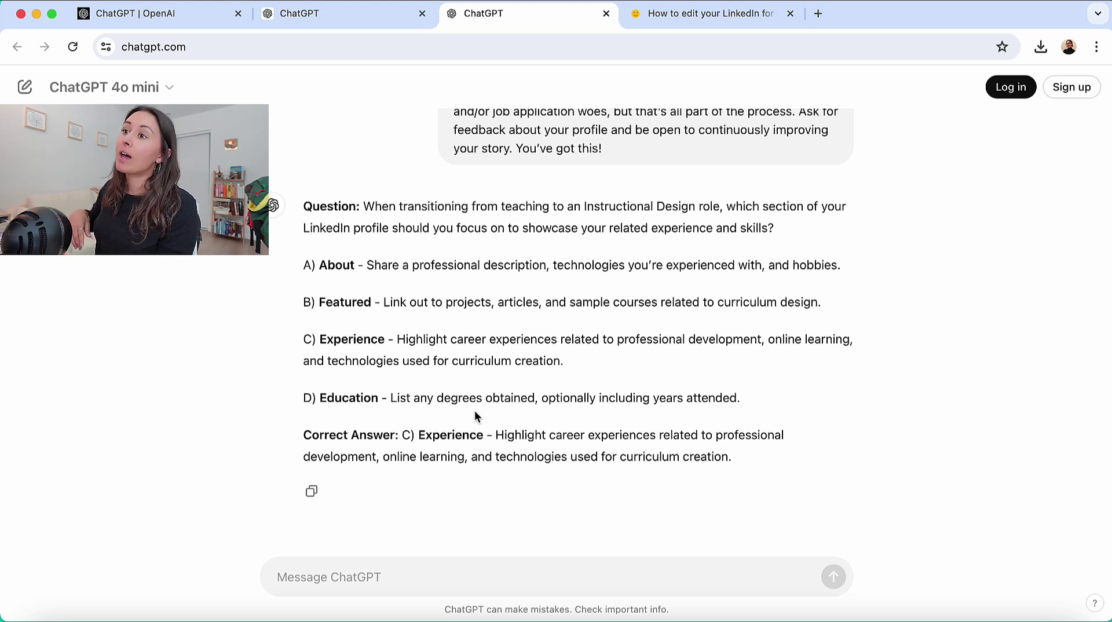
Send the follow-up prompt "Can you generate a second true false question please?"
type("Can you generate a s")
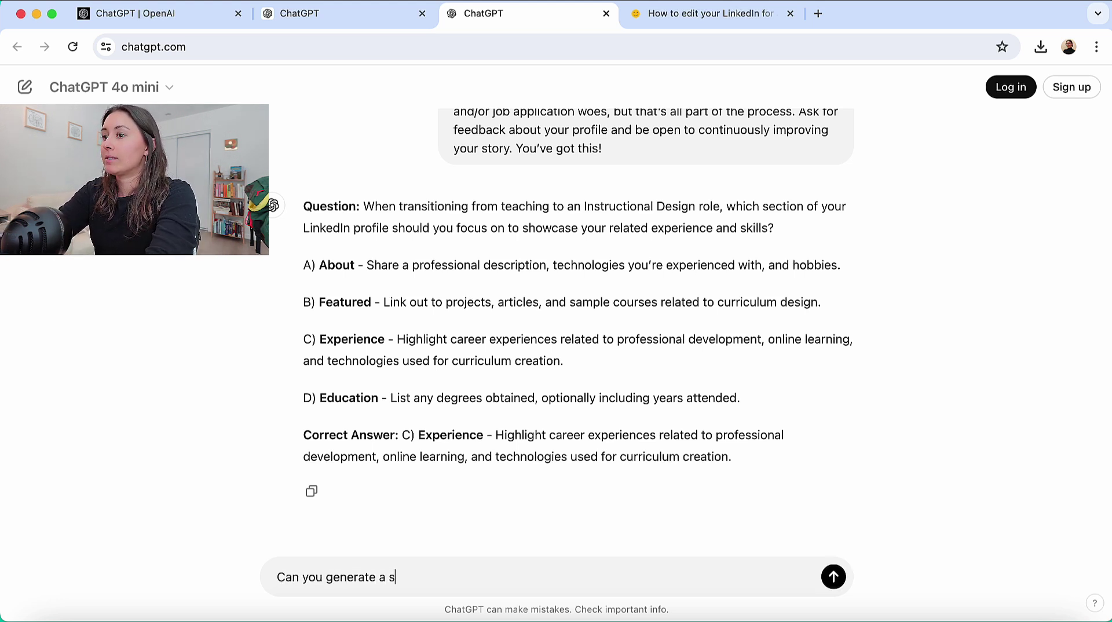
type("econd ques")
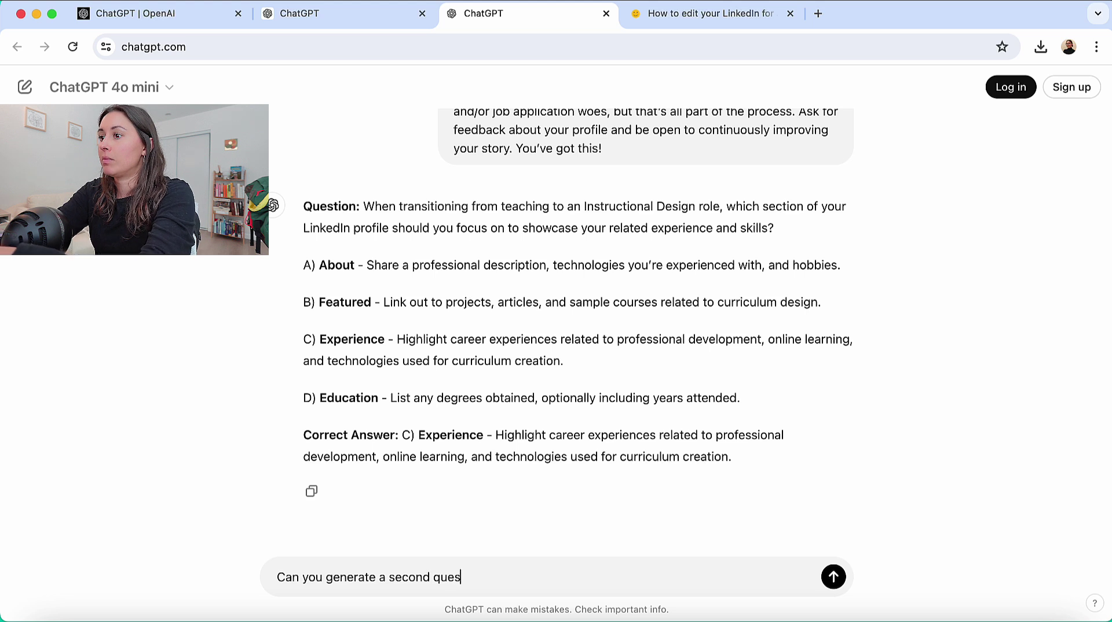
type("tion relating to")
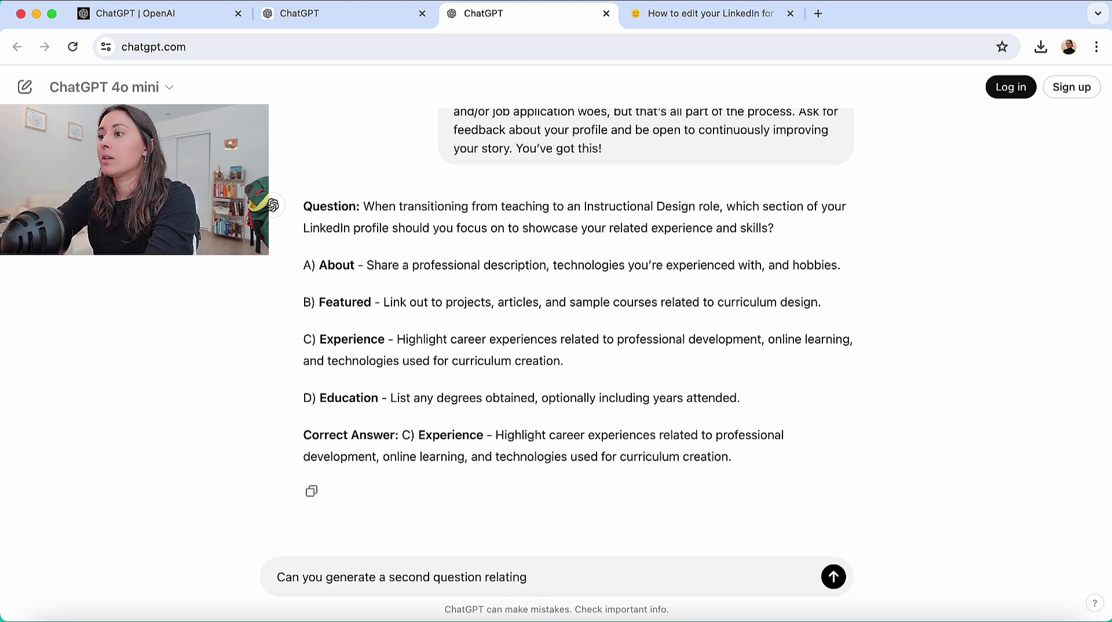
key("BackSpace")
key("BackSpace")
key("BackSpace")
key("BackSpace")
key("BackSpace")
key("BackSpace")
key("BackSpace")
key("BackSpace")
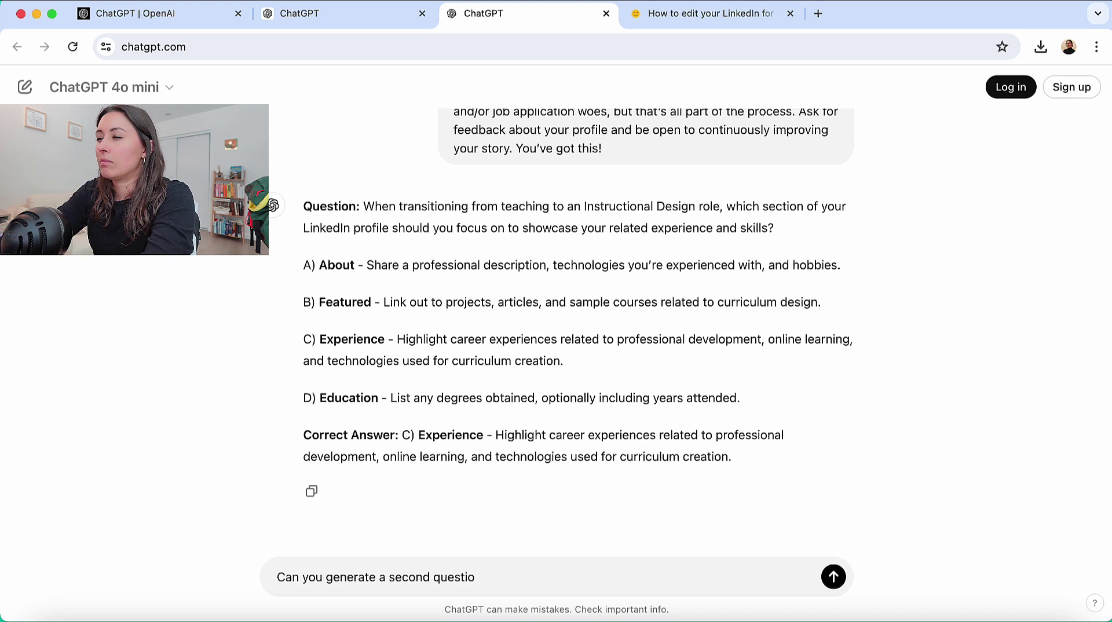
type("tru")
key("BackSpace")
key("BackSpace")
key("BackSpace")
key("BackSpace")
key("BackSpace")
key("BackSpace")
key("BackSpace")
key("BackSpace")
key("BackSpace")
key("BackSpace")
key("BackSpace")
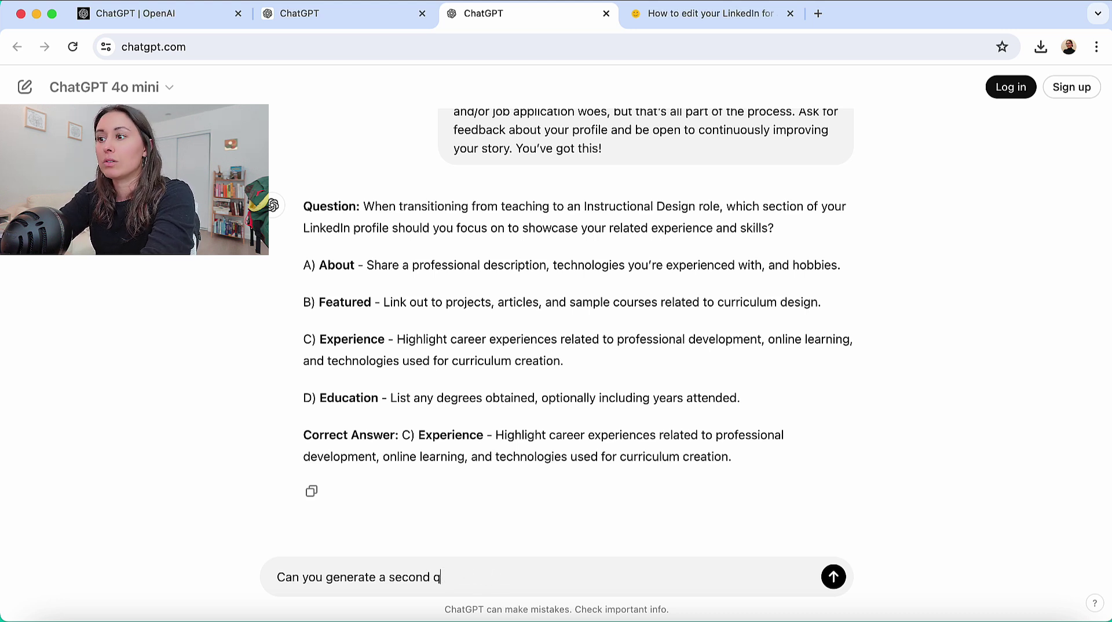
type("true false ")
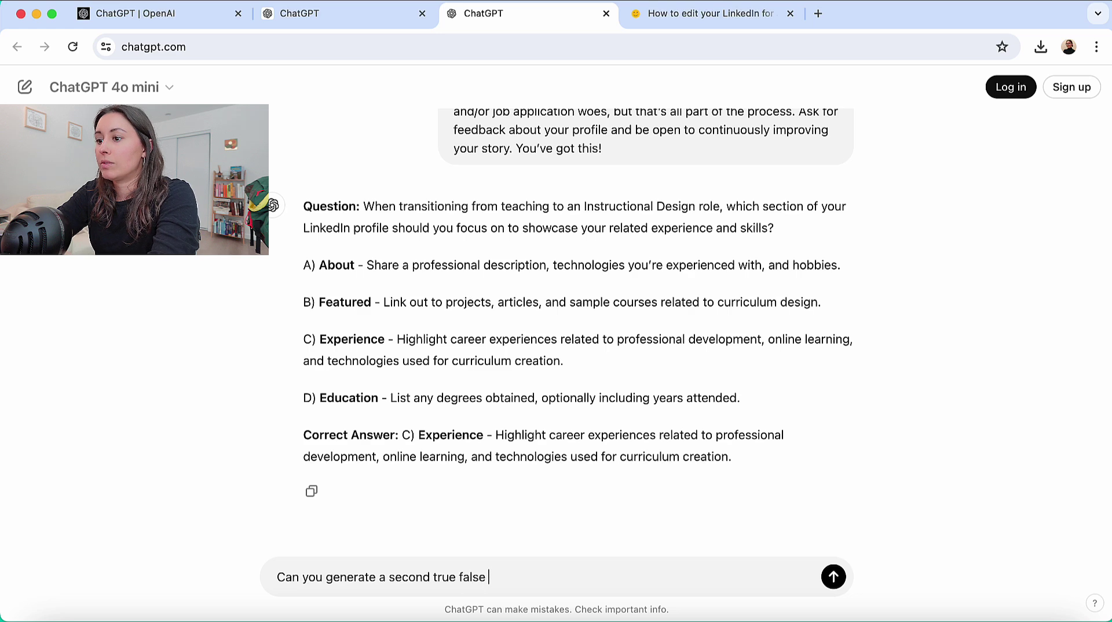
type("question please?")
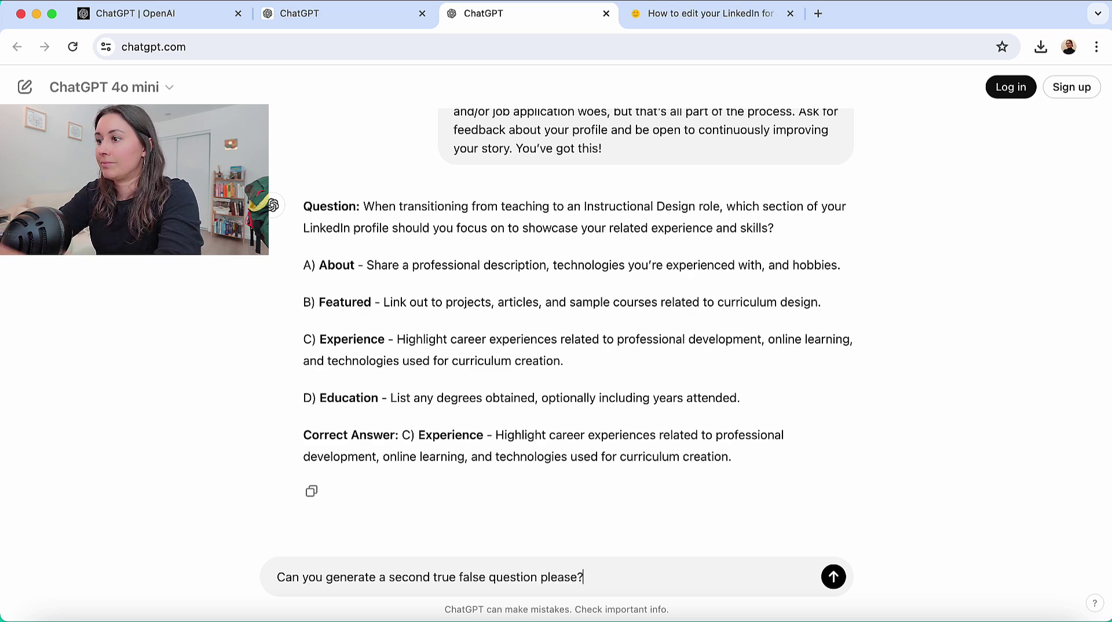
key("Return")
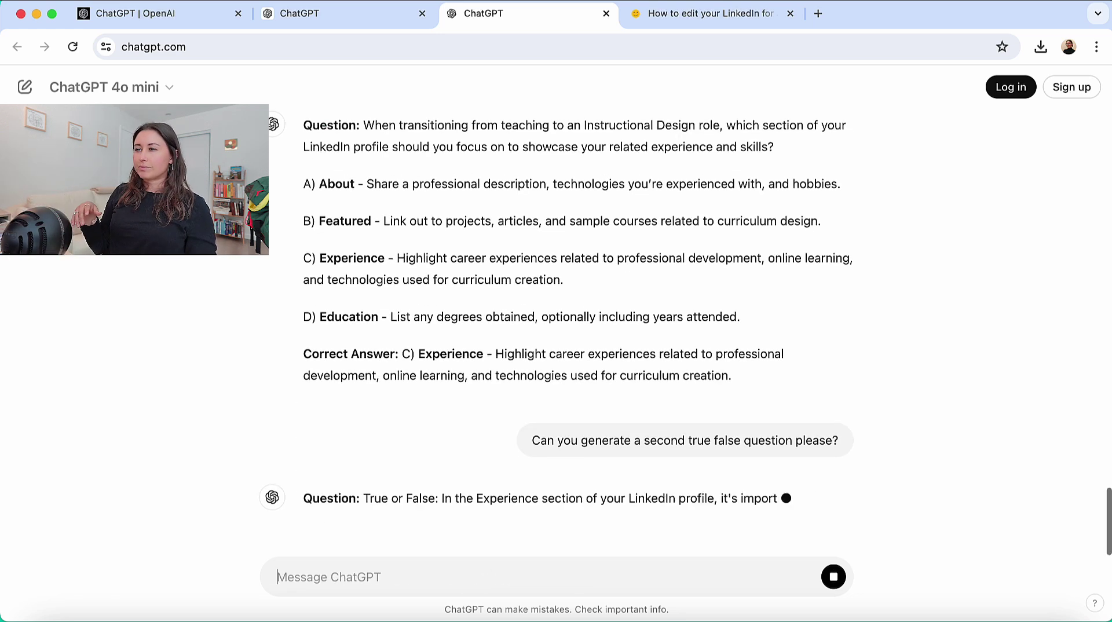